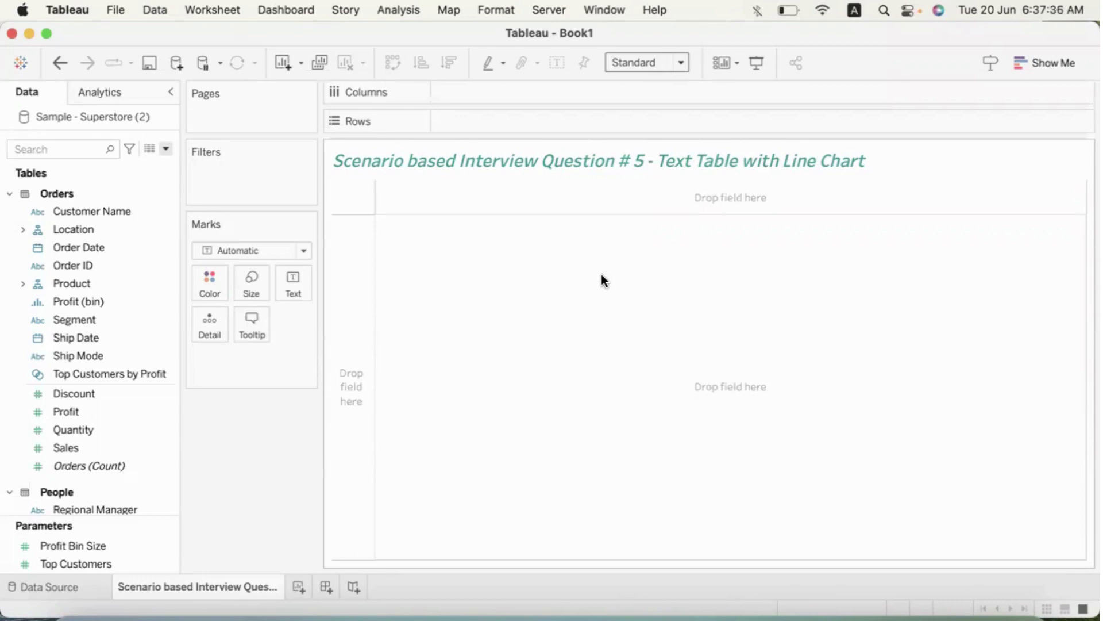
# - Put Order Date on Columns as a continuous Month
pyautogui.moveTo(71, 247); pyautogui.dragTo(524, 93)
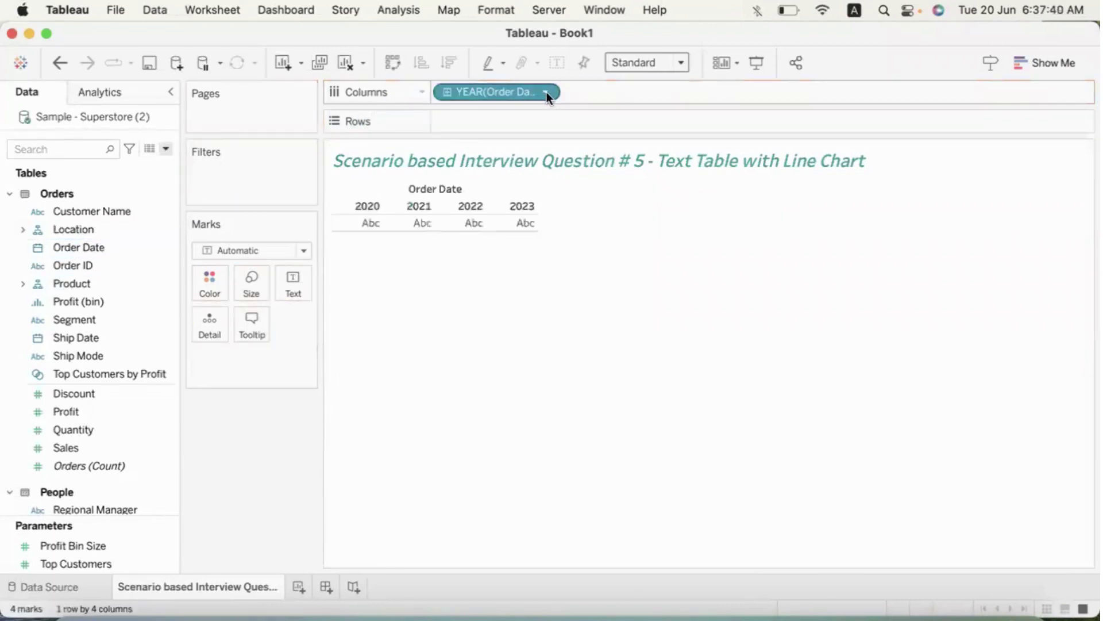
pyautogui.click(546, 92)
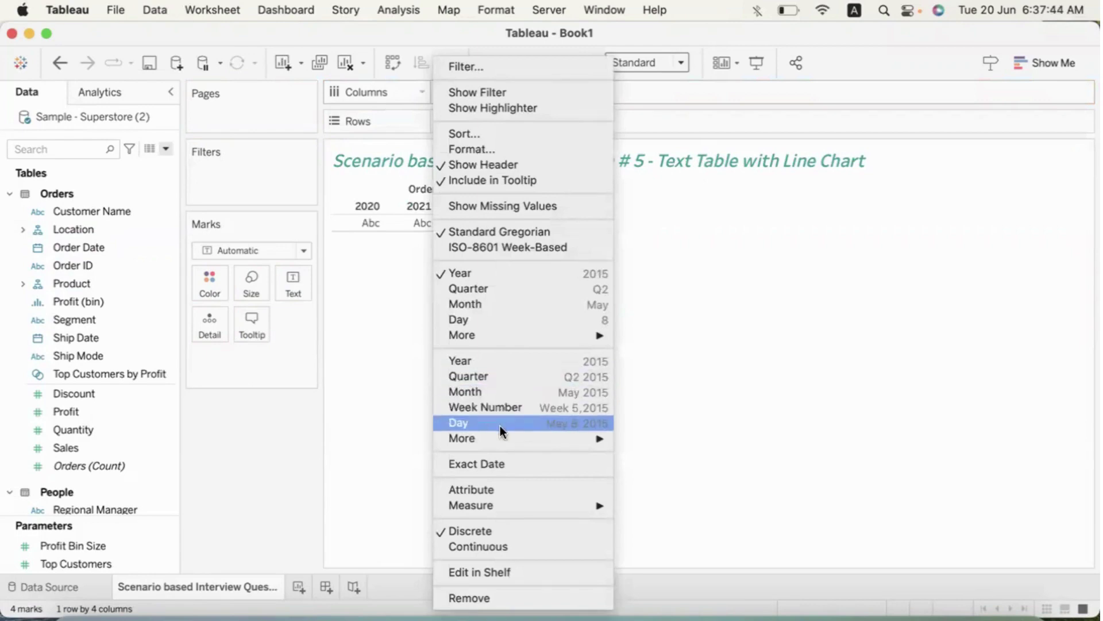
pyautogui.click(498, 392)
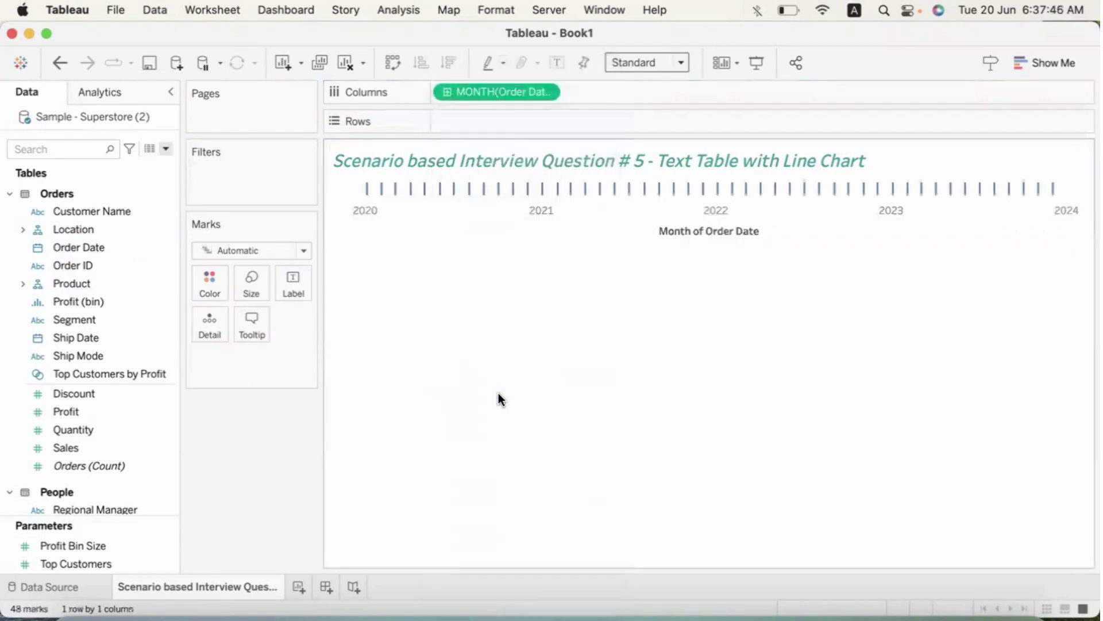
# - Add Sub-Category and then SUM(Sales) to Rows to get a monthly line per sub-category
pyautogui.click(22, 283)
pyautogui.click(99, 319)
pyautogui.moveTo(99, 319); pyautogui.dragTo(476, 125)
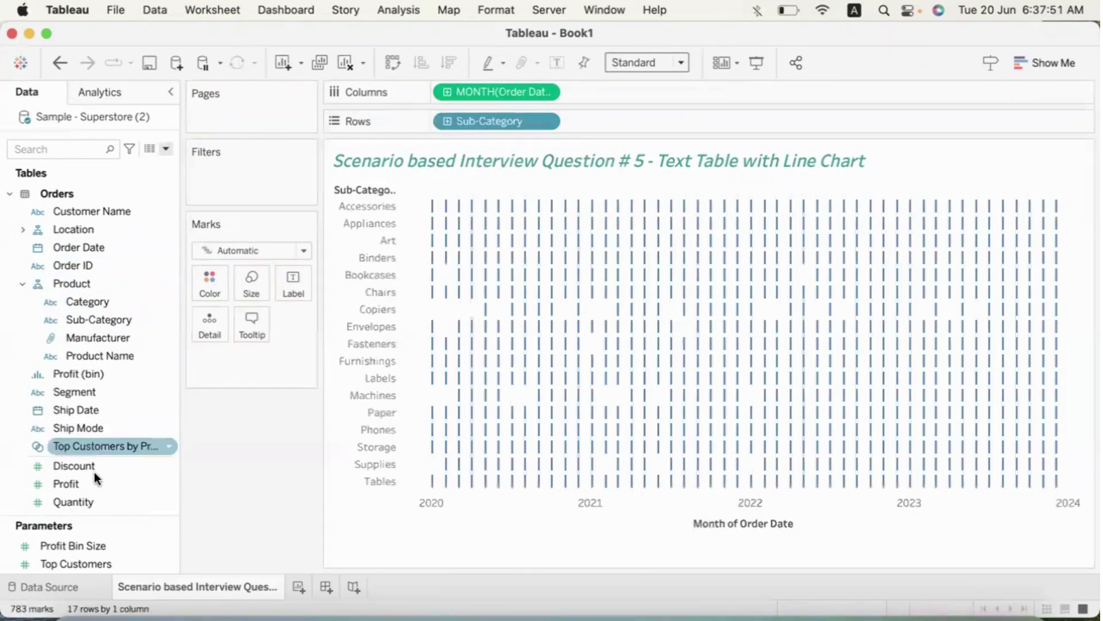
pyautogui.scroll(-2, 97, 477)
pyautogui.click(92, 463)
pyautogui.moveTo(92, 464); pyautogui.dragTo(601, 122)
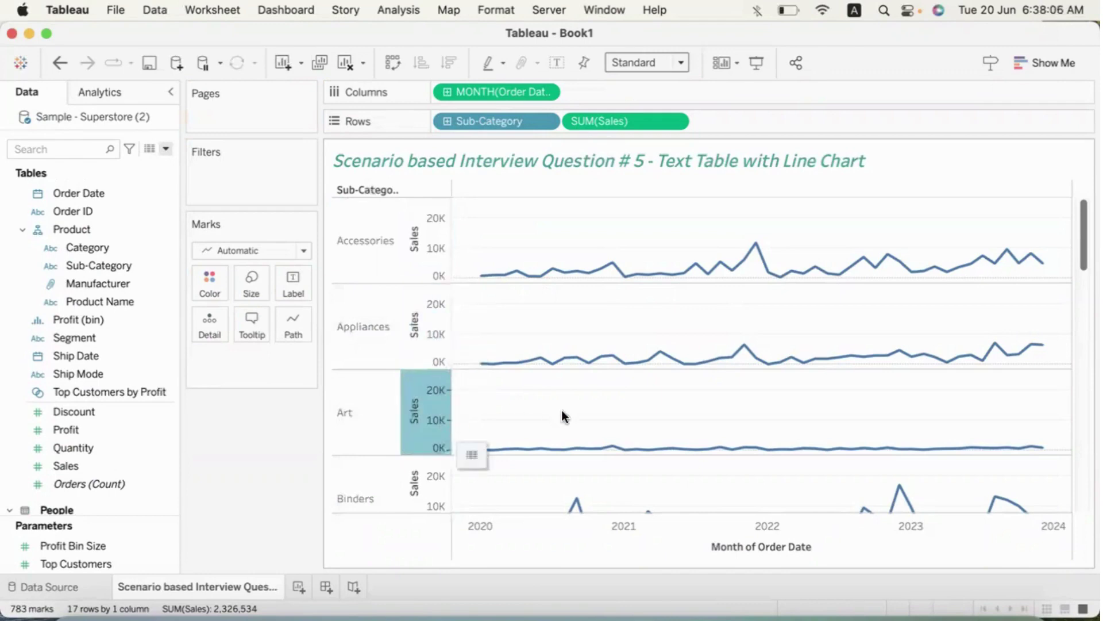
pyautogui.scroll(-3, 564, 414)
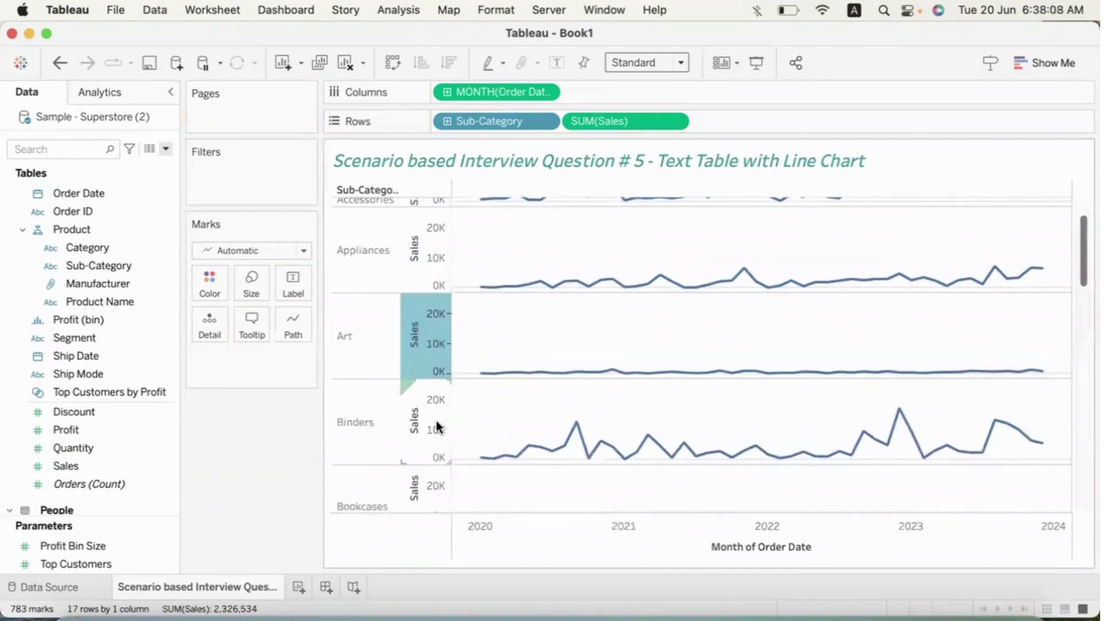
pyautogui.scroll(-5, 512, 411)
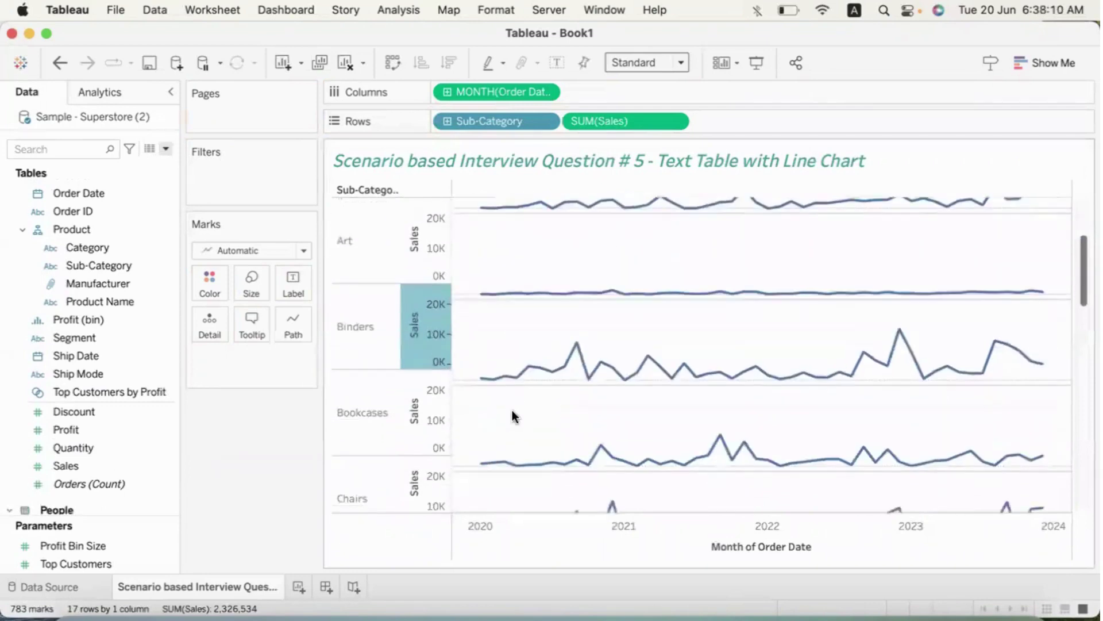
pyautogui.scroll(-6, 438, 395)
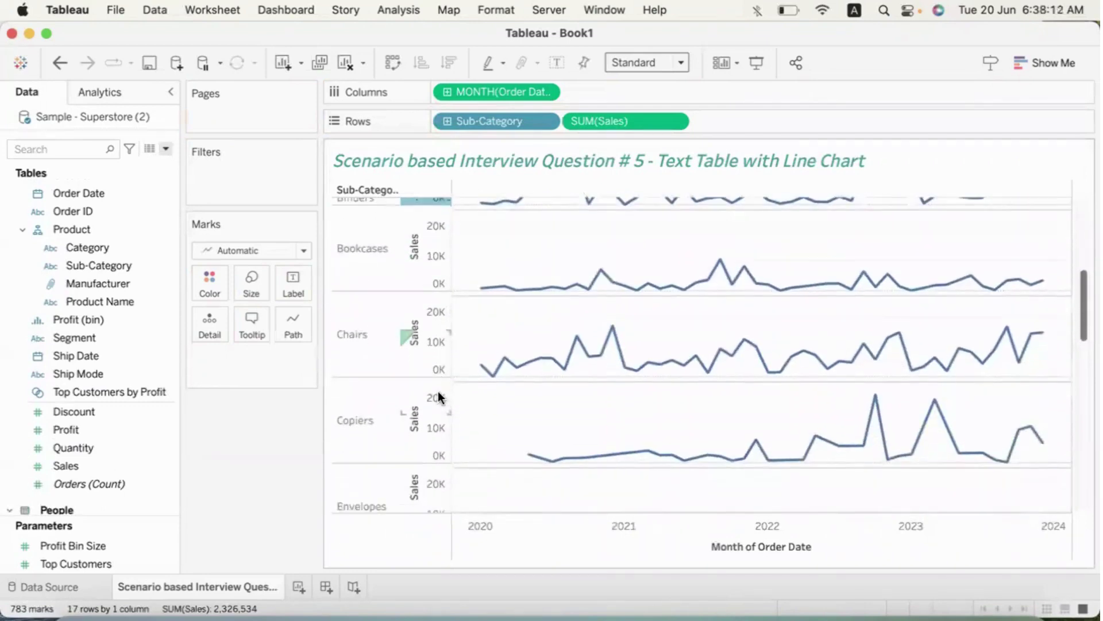
pyautogui.scroll(-15, 438, 396)
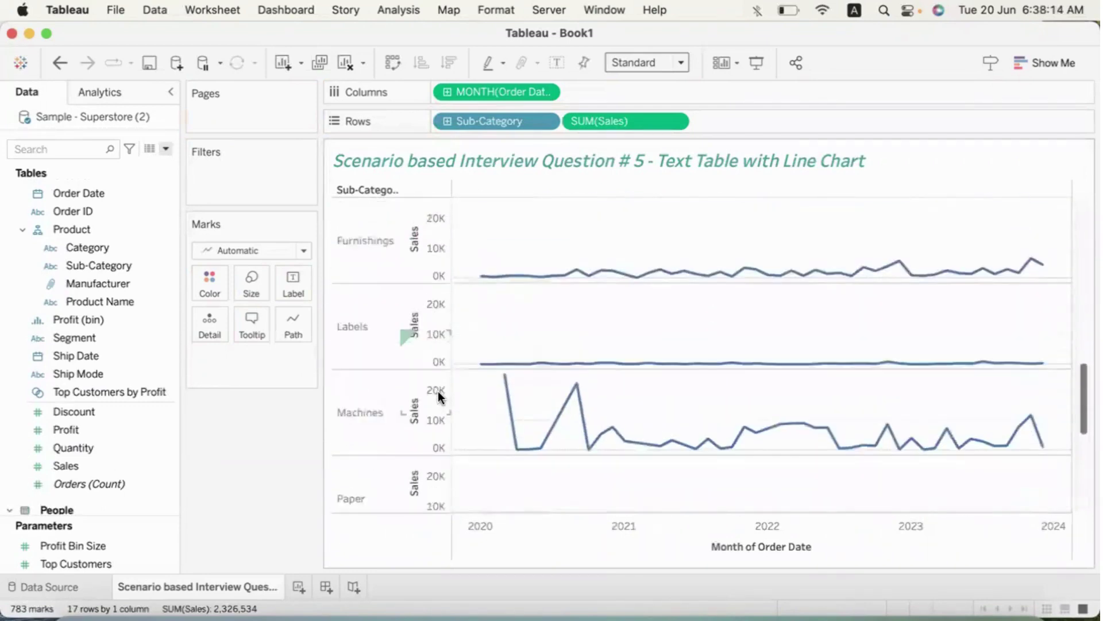
pyautogui.moveTo(505, 323)
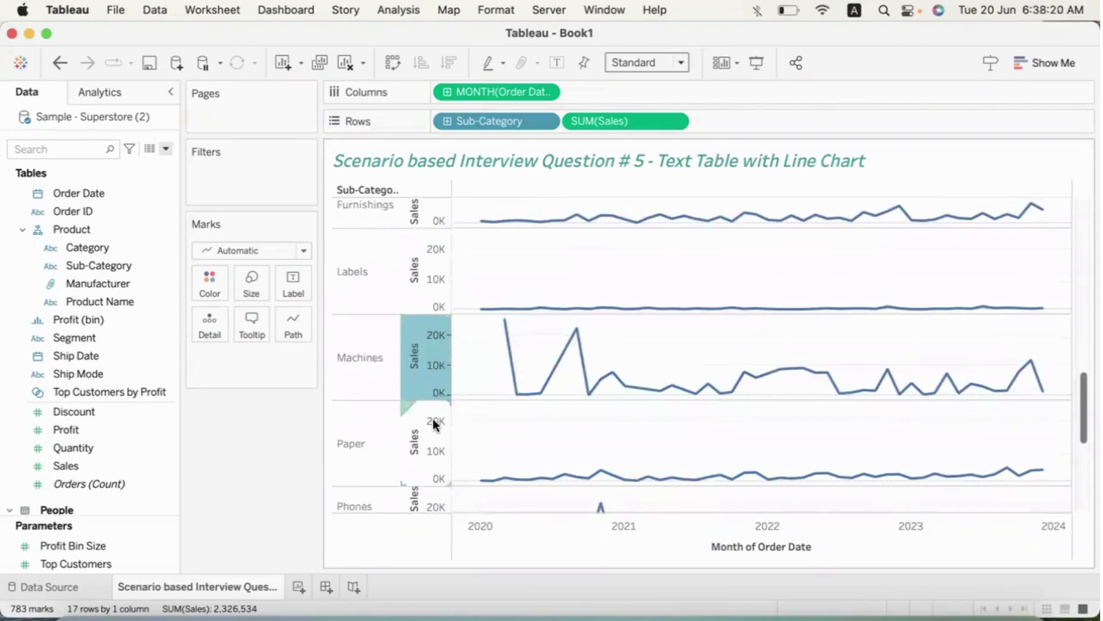
pyautogui.scroll(2, 439, 447)
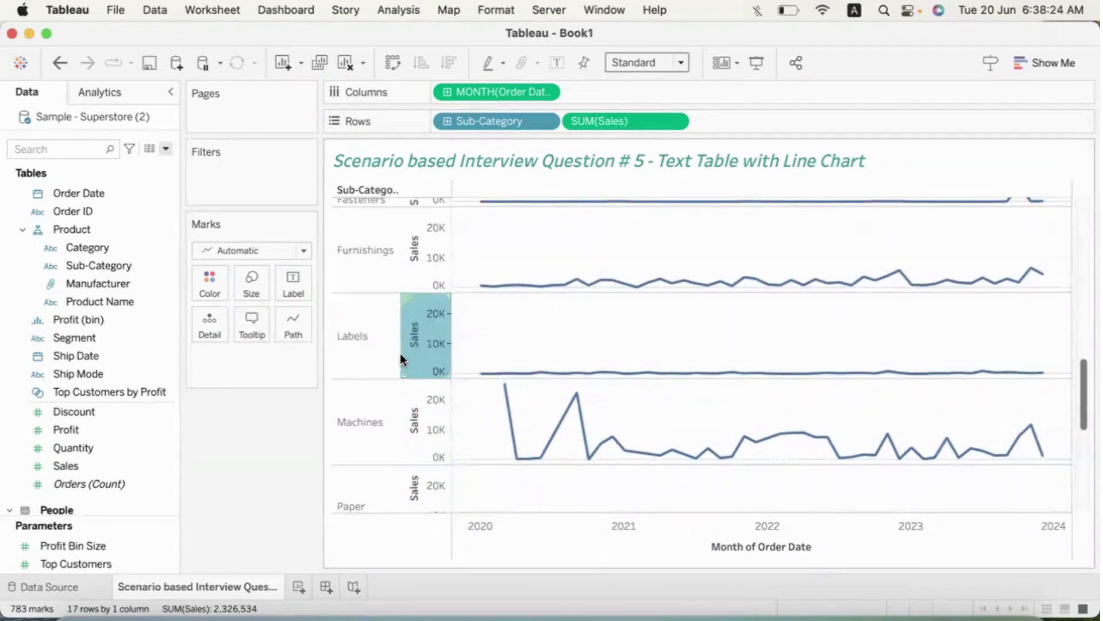
pyautogui.moveTo(493, 377)
pyautogui.moveTo(439, 310)
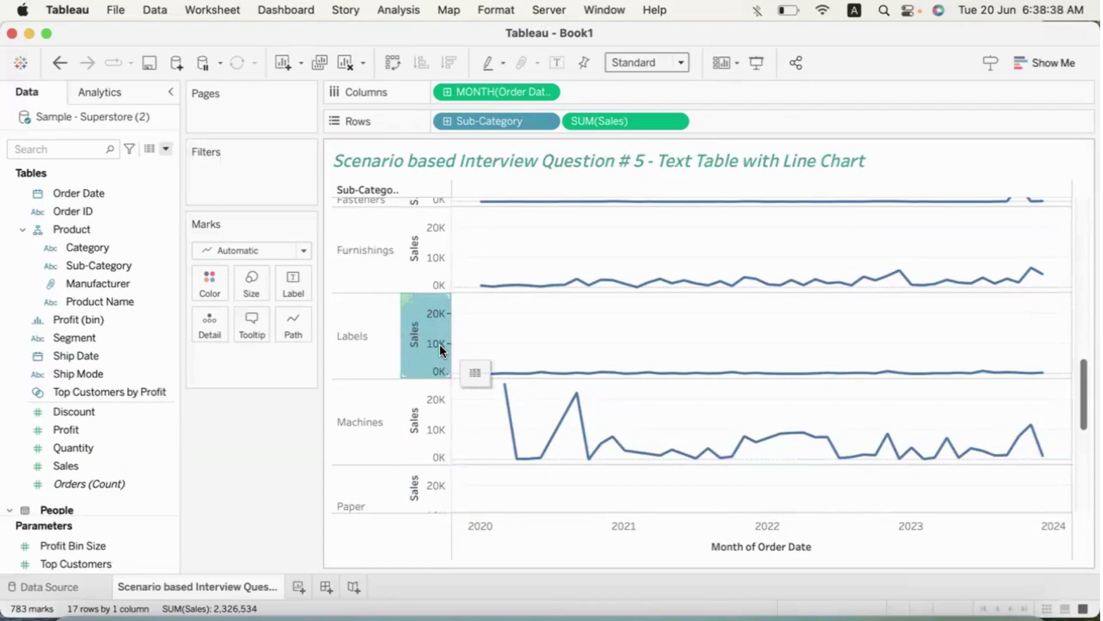
pyautogui.click(362, 346)
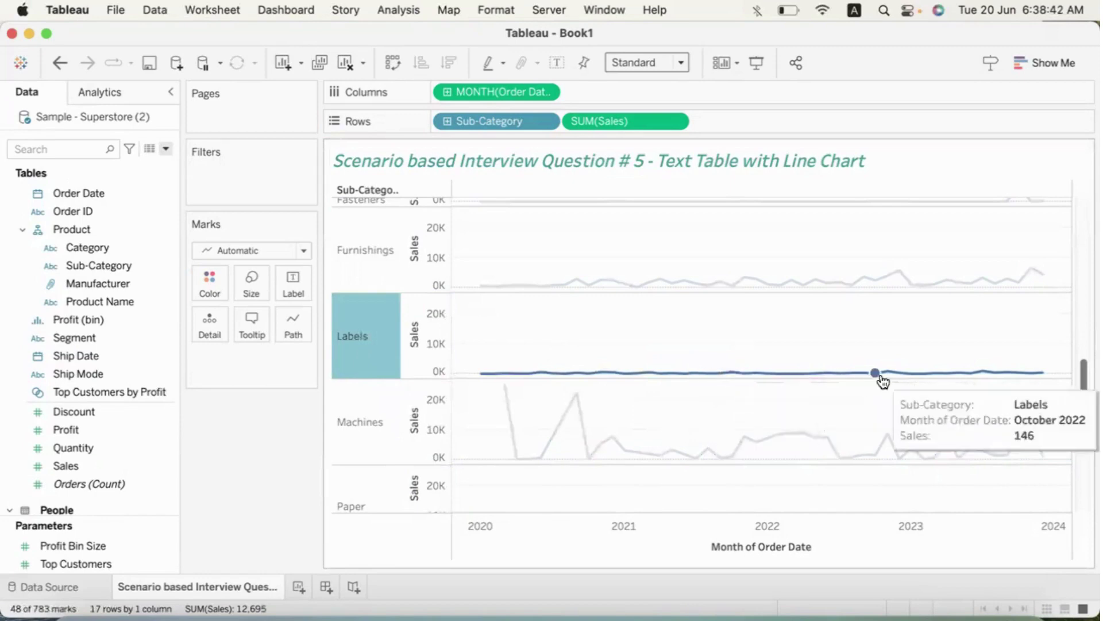
pyautogui.click(575, 325)
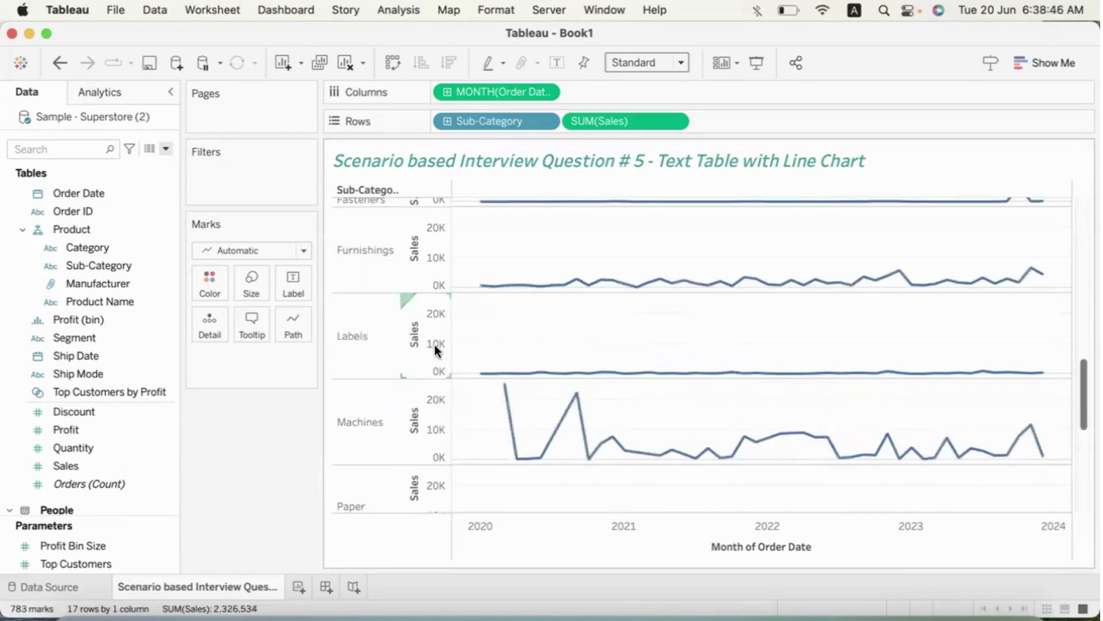
pyautogui.click(436, 260)
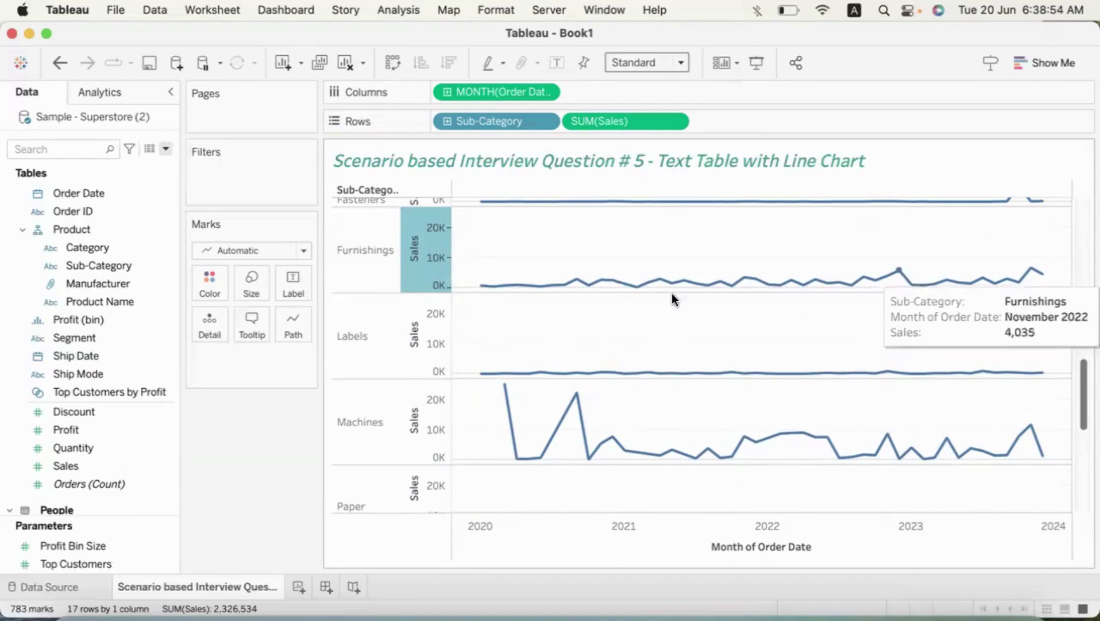
# - Set the Sales axis to independent axis ranges for each row
pyautogui.rightClick(433, 256)
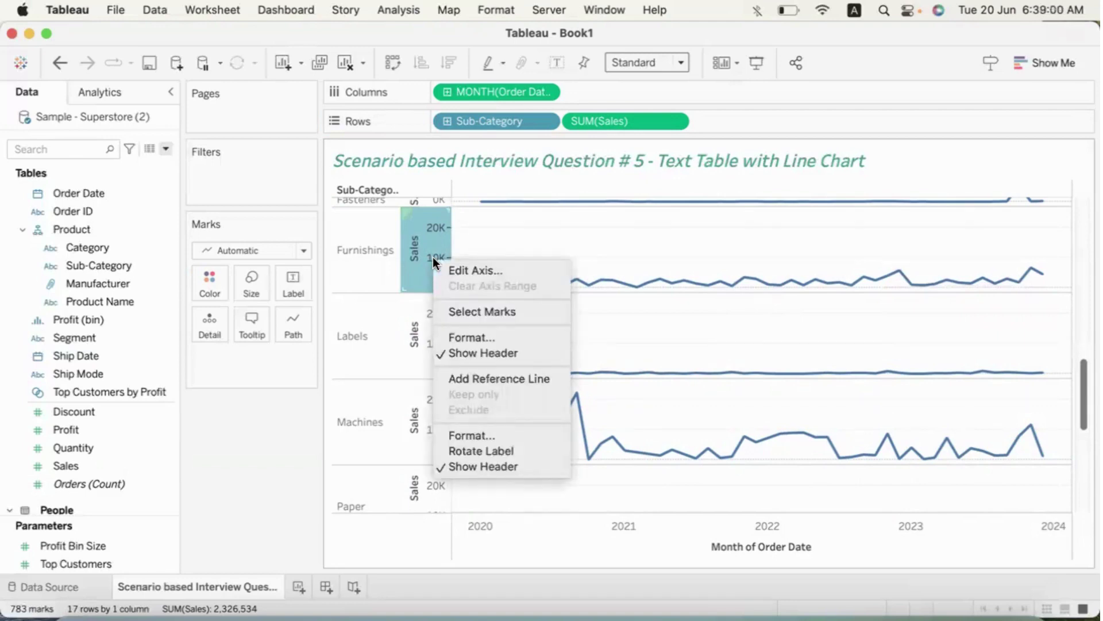
pyautogui.click(525, 269)
pyautogui.click(387, 203)
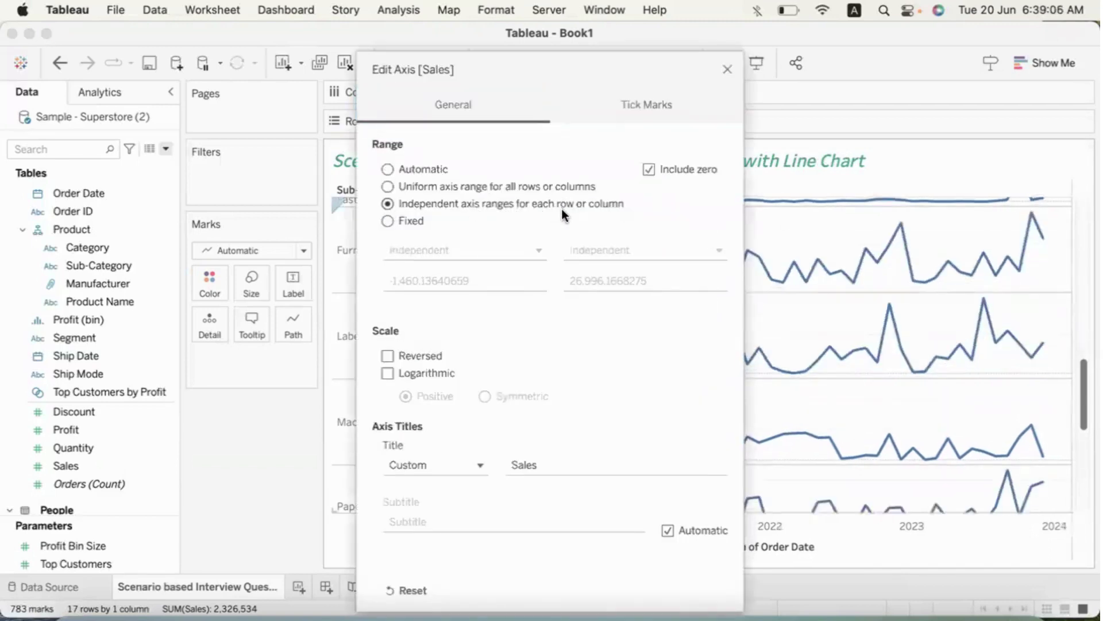
pyautogui.click(726, 68)
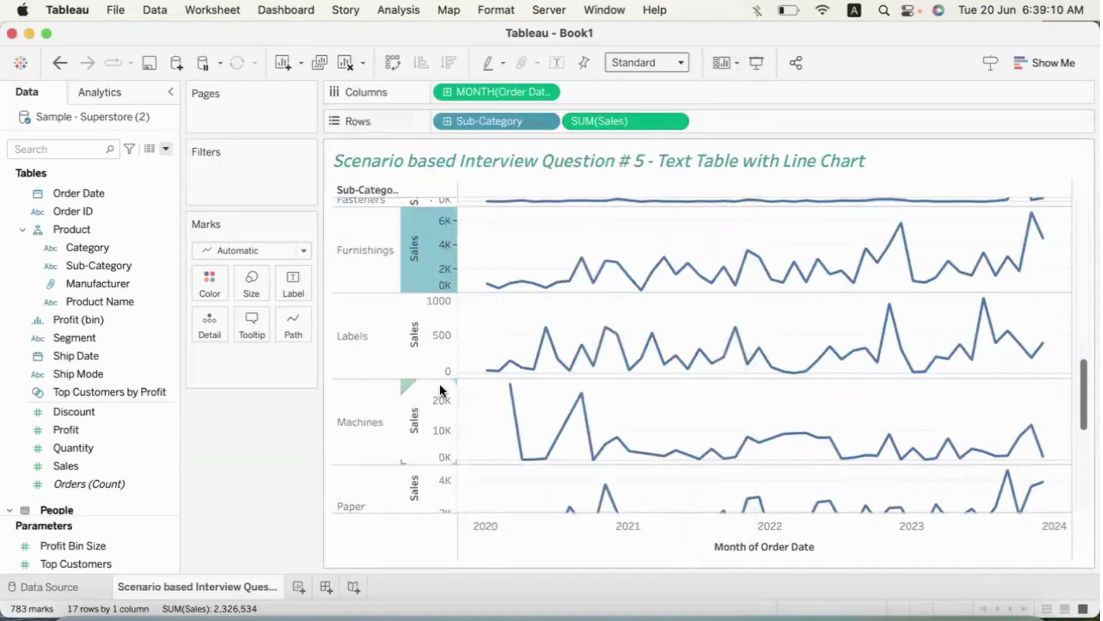
# - Hide the Sales axis header by unchecking Show Header
pyautogui.click(436, 347)
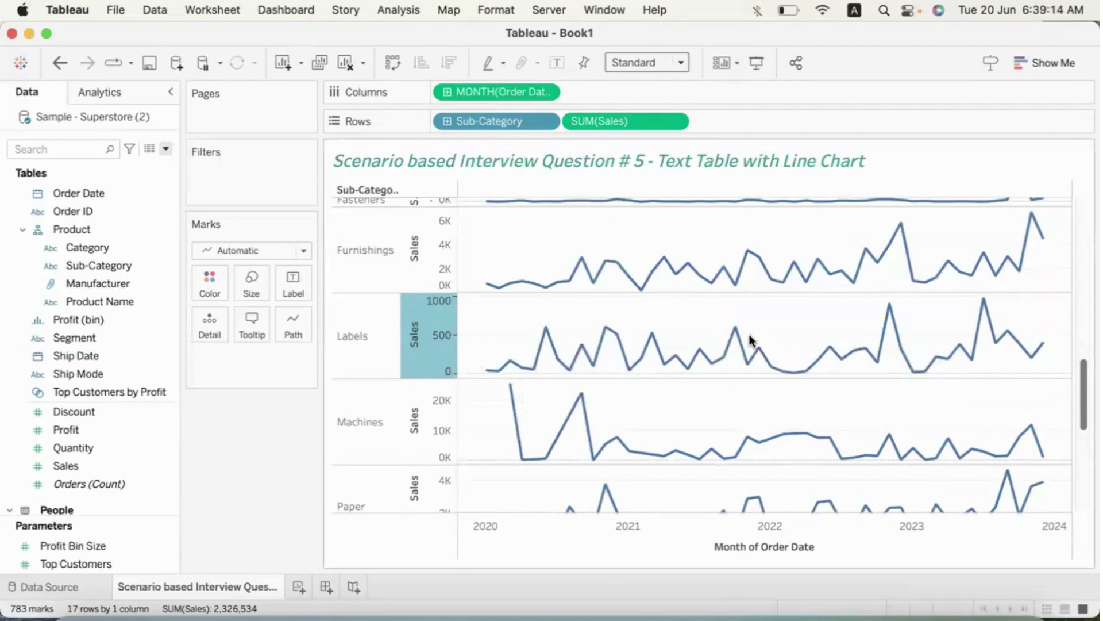
pyautogui.scroll(3, 434, 309)
pyautogui.click(438, 298)
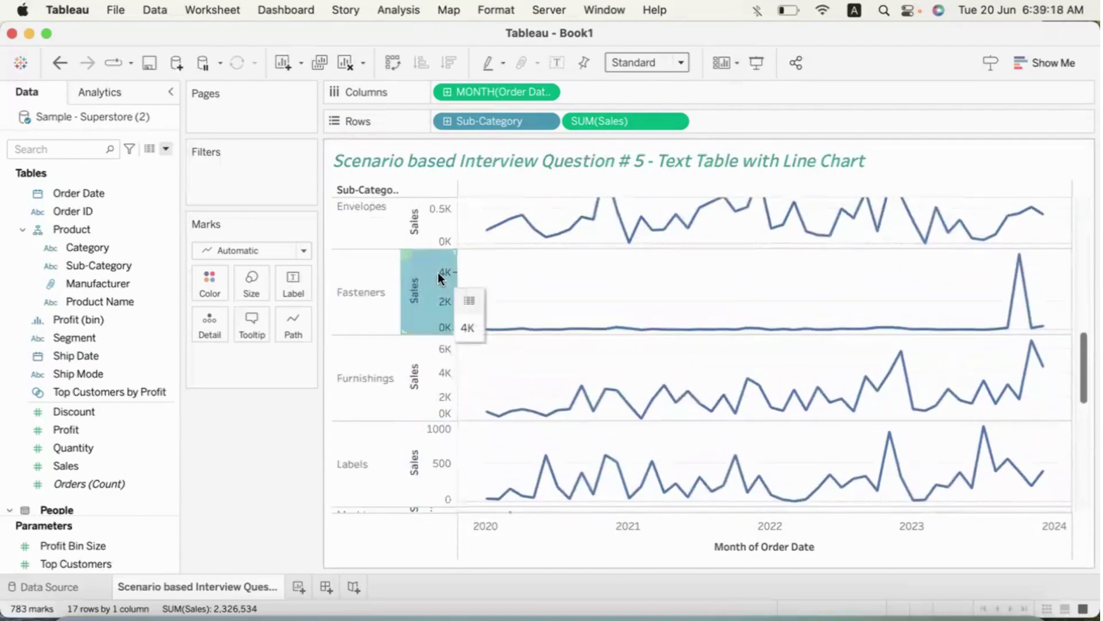
pyautogui.scroll(2, 626, 295)
pyautogui.scroll(1, 626, 294)
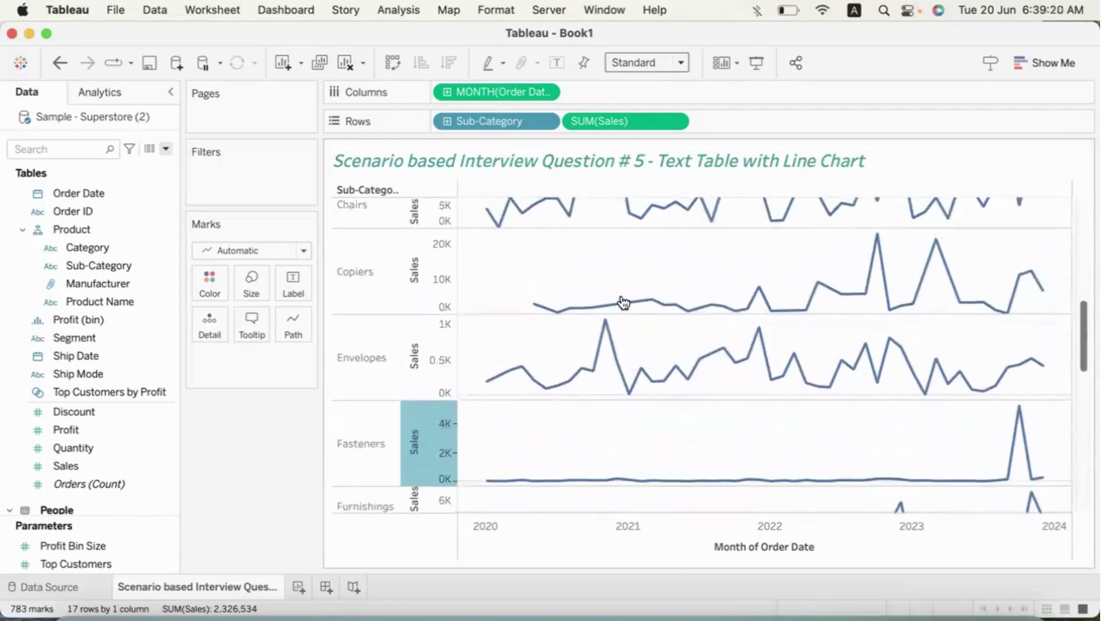
pyautogui.click(440, 343)
pyautogui.moveTo(610, 342)
pyautogui.moveTo(717, 356)
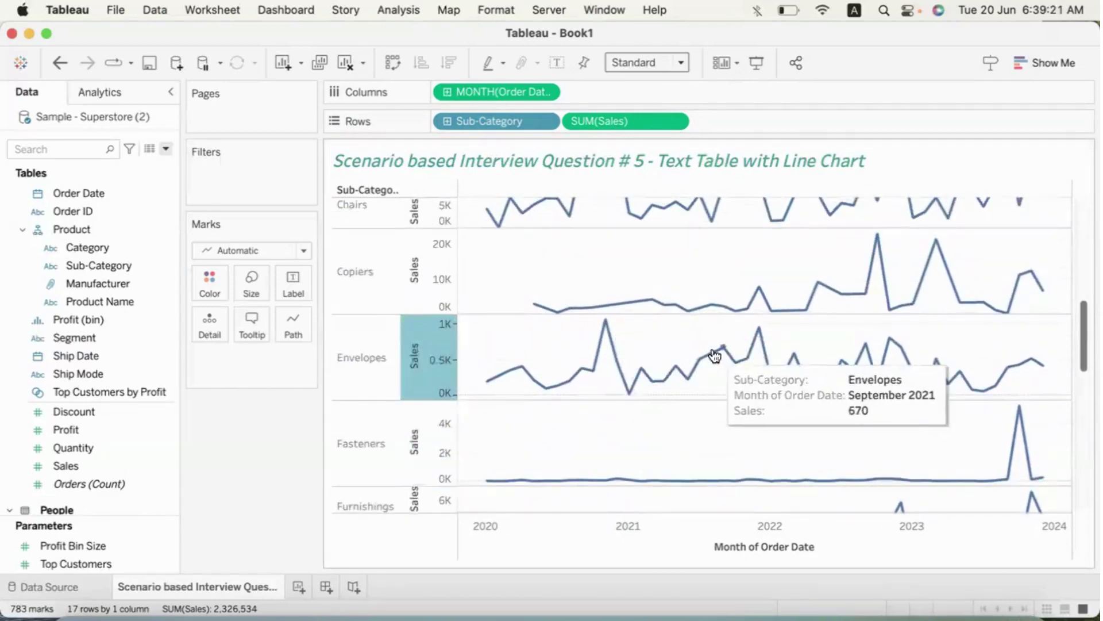
pyautogui.scroll(5, 717, 356)
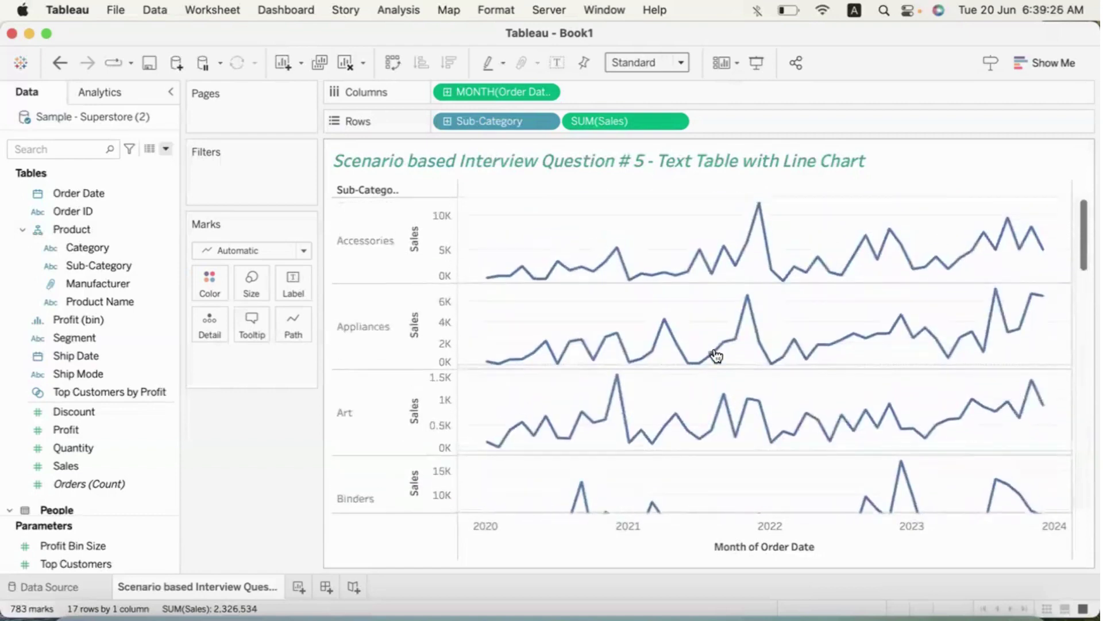
pyautogui.click(433, 222)
pyautogui.rightClick(433, 221)
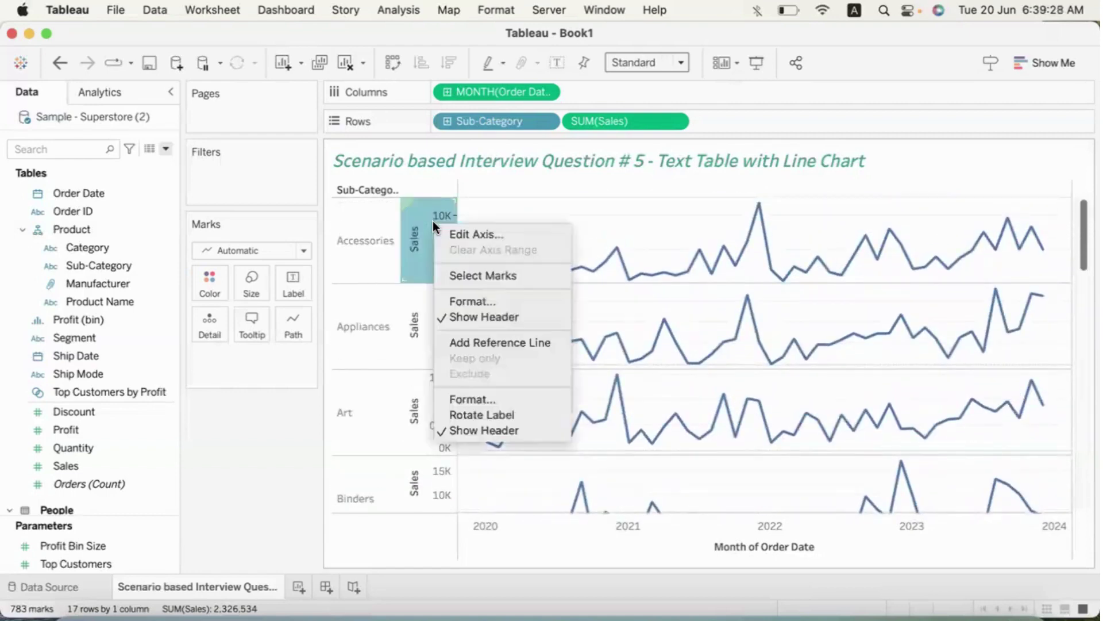
pyautogui.click(444, 317)
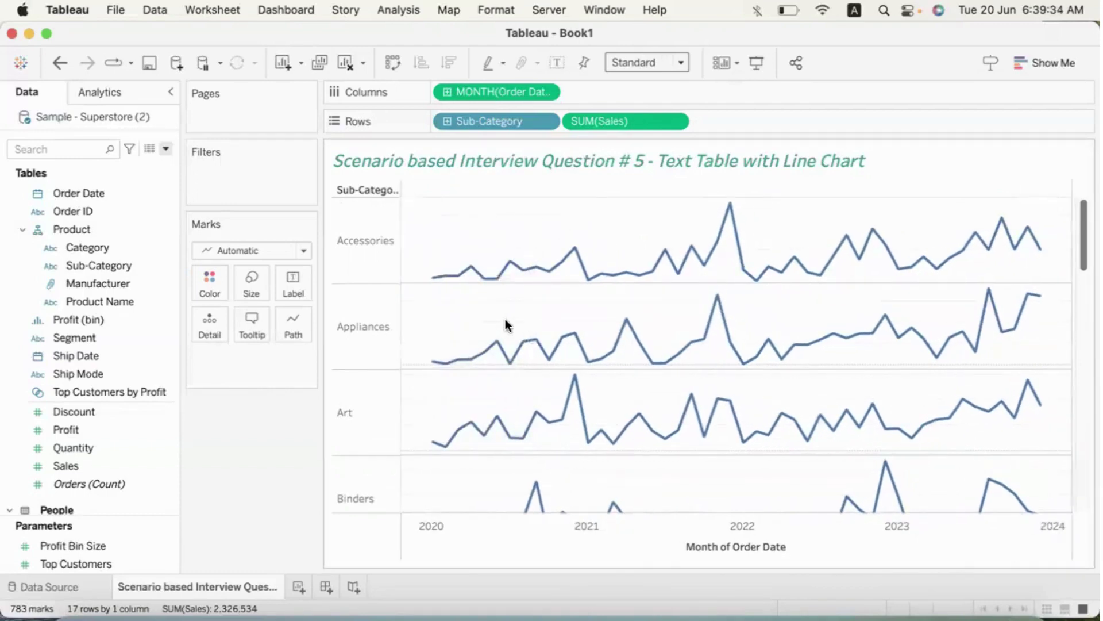
# - In Format Lines, set the Rows grid lines to None
pyautogui.click(495, 11)
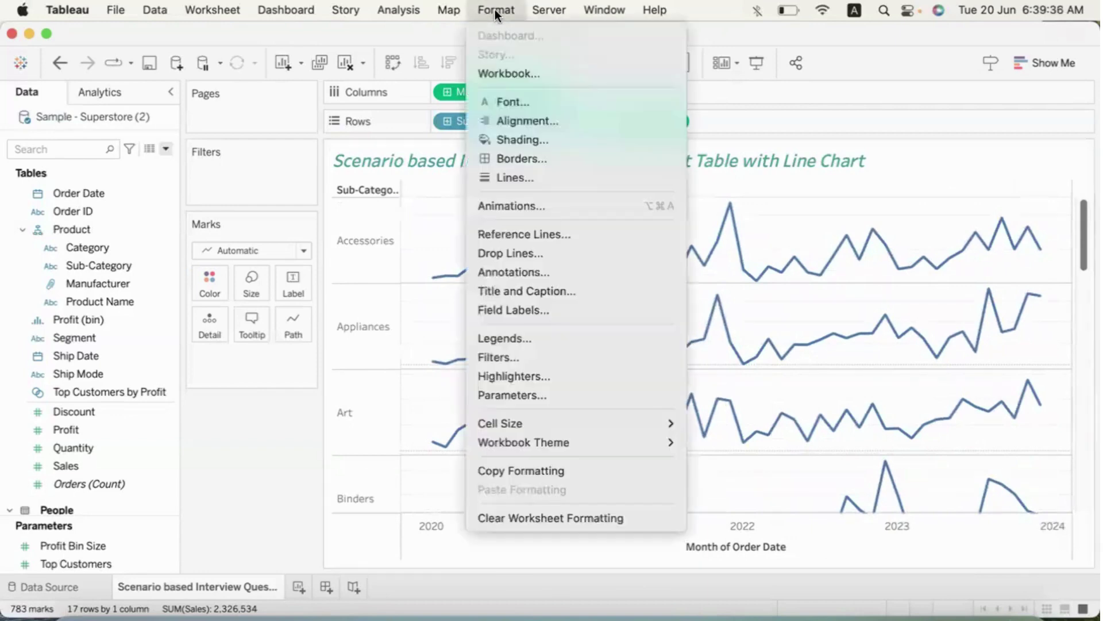
pyautogui.click(508, 171)
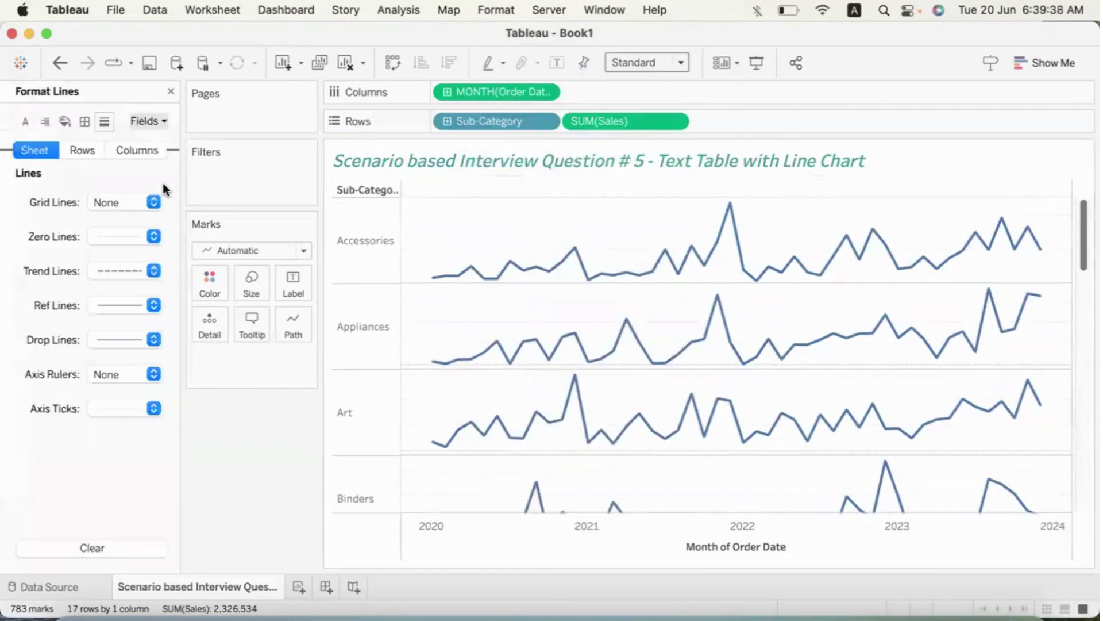
pyautogui.click(89, 150)
pyautogui.click(108, 200)
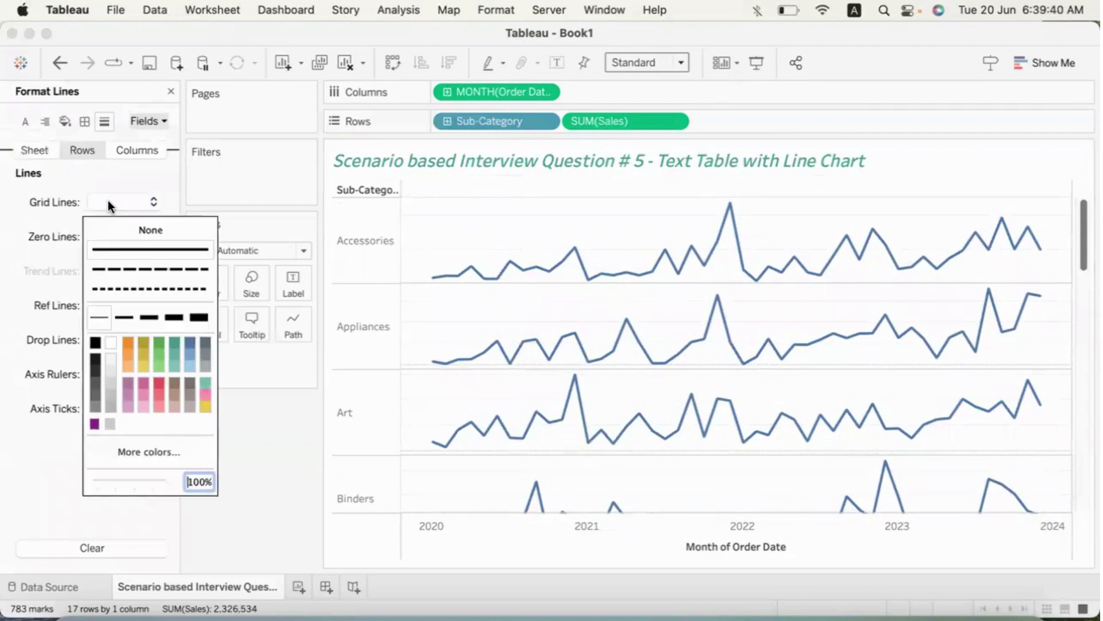
pyautogui.click(116, 228)
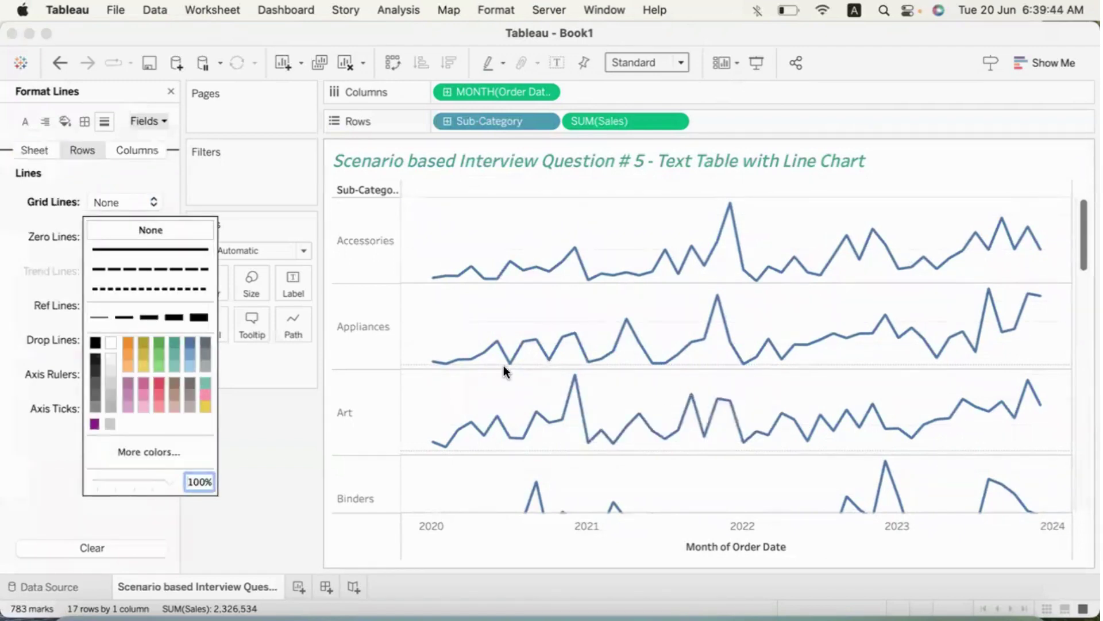
# - Set the sheet's zero lines to None and close the Format pane
pyautogui.click(45, 151)
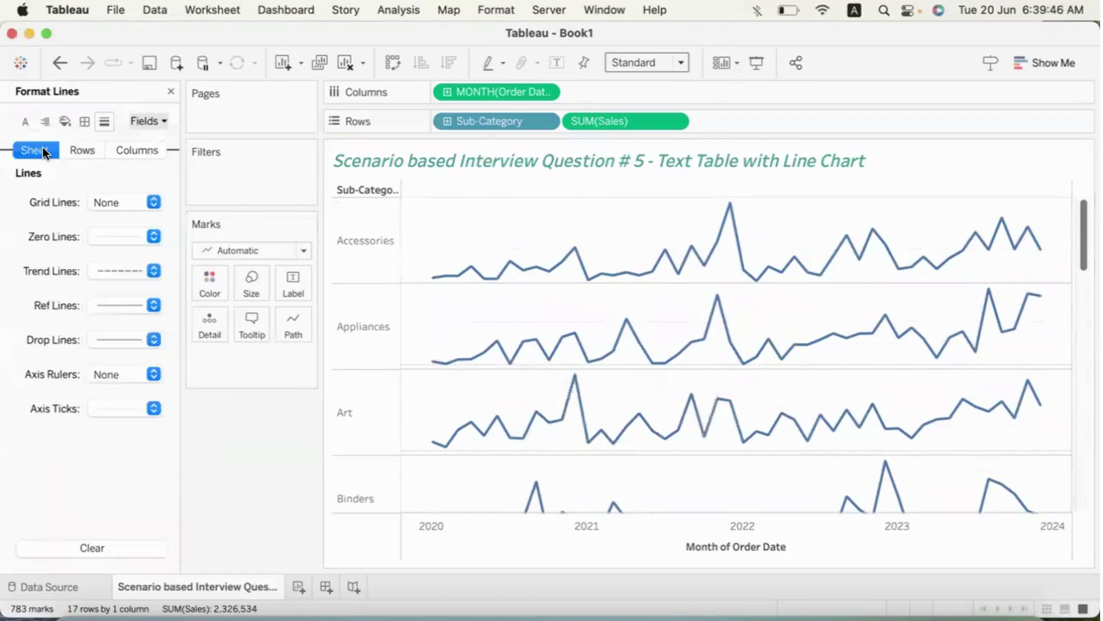
pyautogui.click(123, 235)
pyautogui.click(148, 268)
pyautogui.click(290, 396)
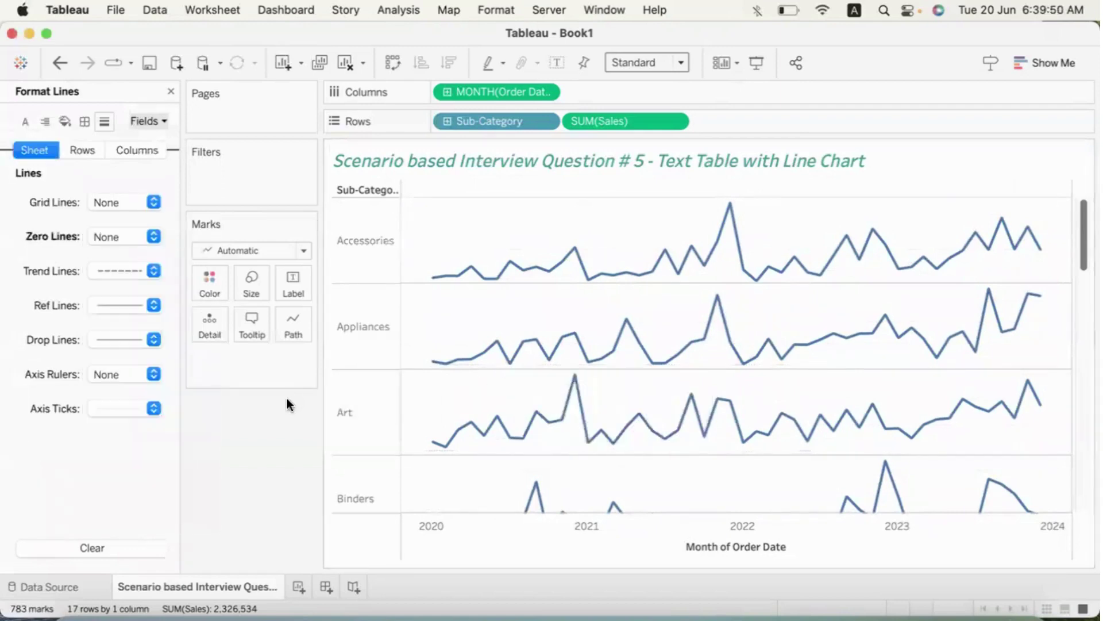
pyautogui.click(170, 91)
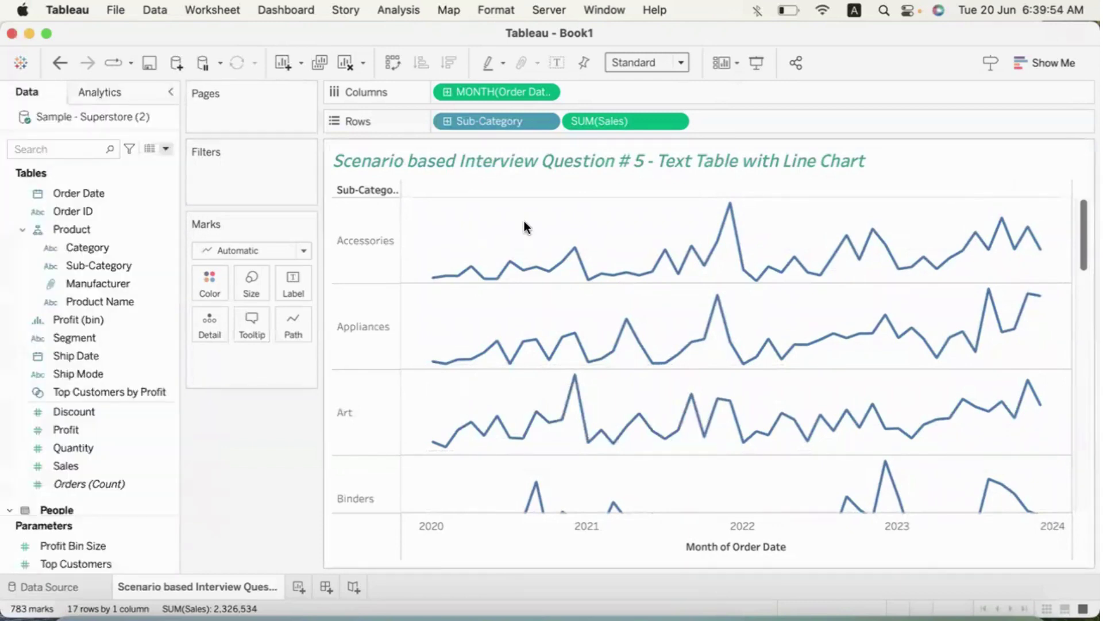
pyautogui.moveTo(449, 280)
# - Create a calculated field 'Maximum Sales' with formula WINDOW_MAX(SUM([Sales]))
pyautogui.click(167, 148)
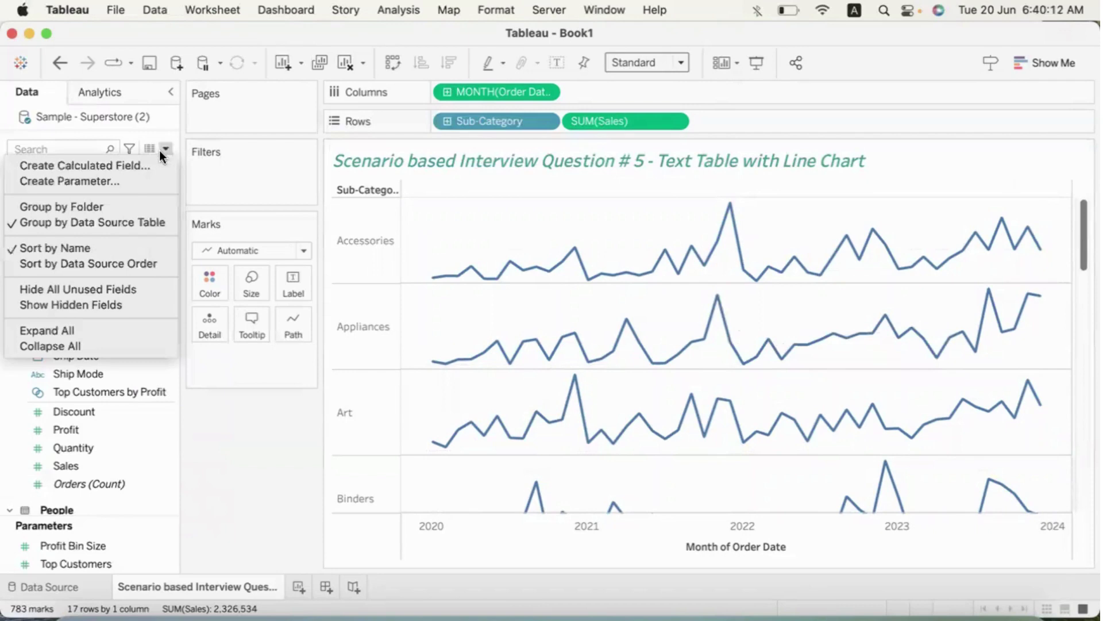
pyautogui.click(137, 166)
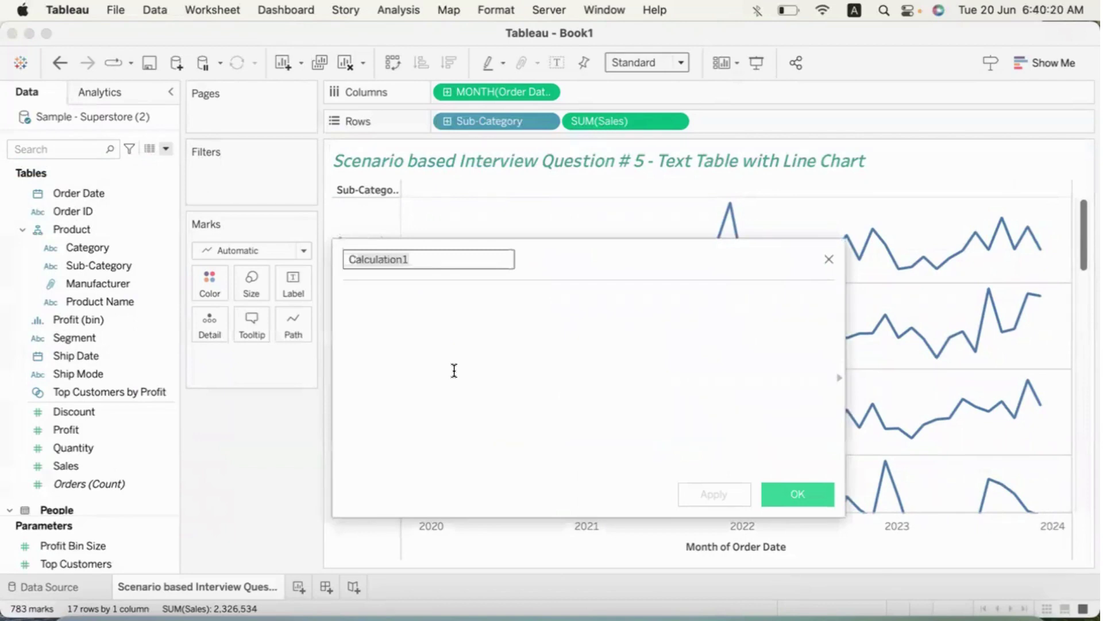
pyautogui.write('Ma')
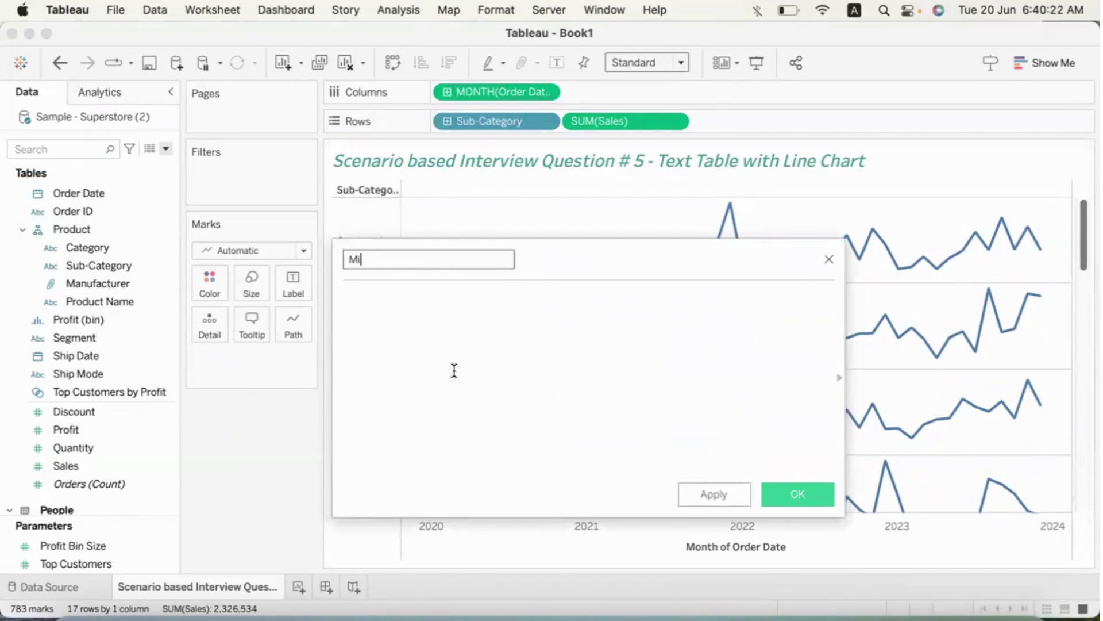
pyautogui.write('ximum Sales')
pyautogui.click(454, 371)
pyautogui.write('wind')
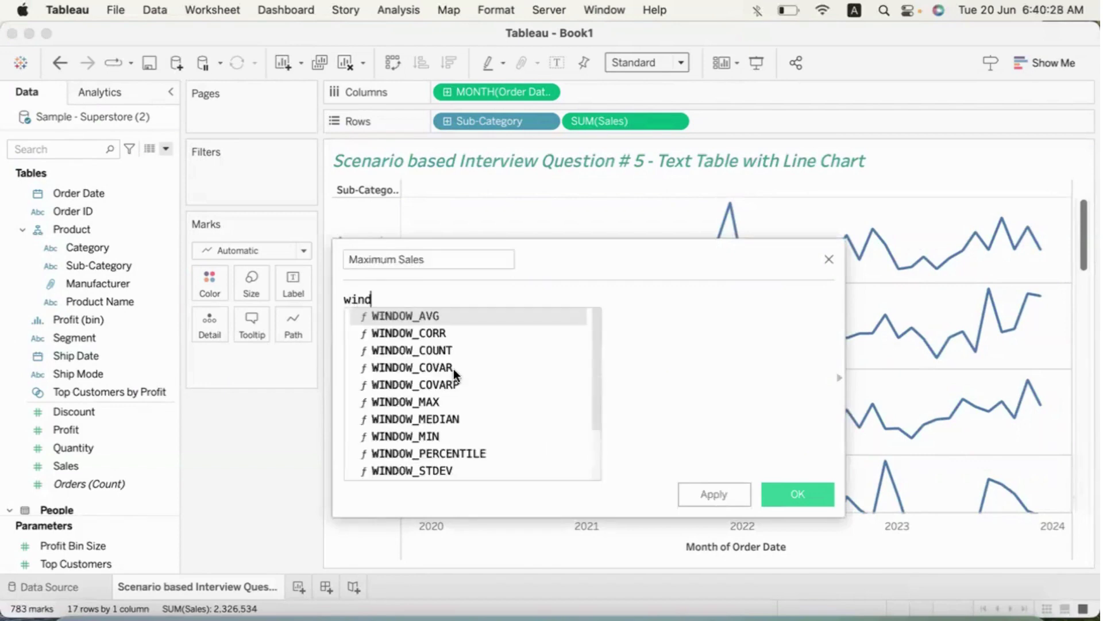
pyautogui.doubleClick(434, 401)
pyautogui.write('su')
pyautogui.press('Return')
pyautogui.write('s')
pyautogui.press('Return')
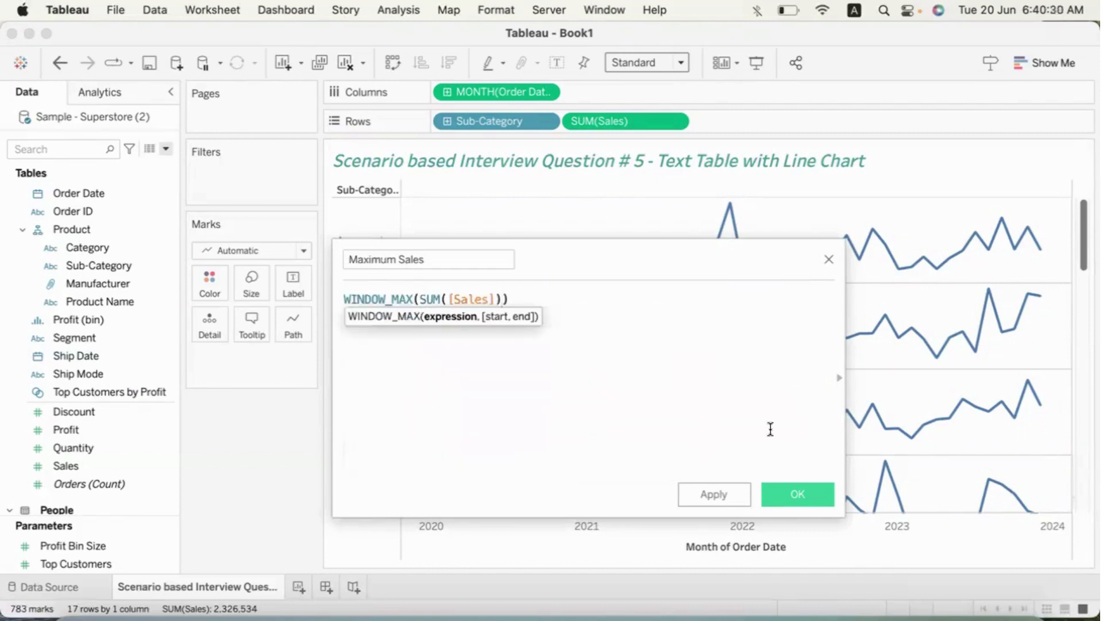
pyautogui.click(789, 499)
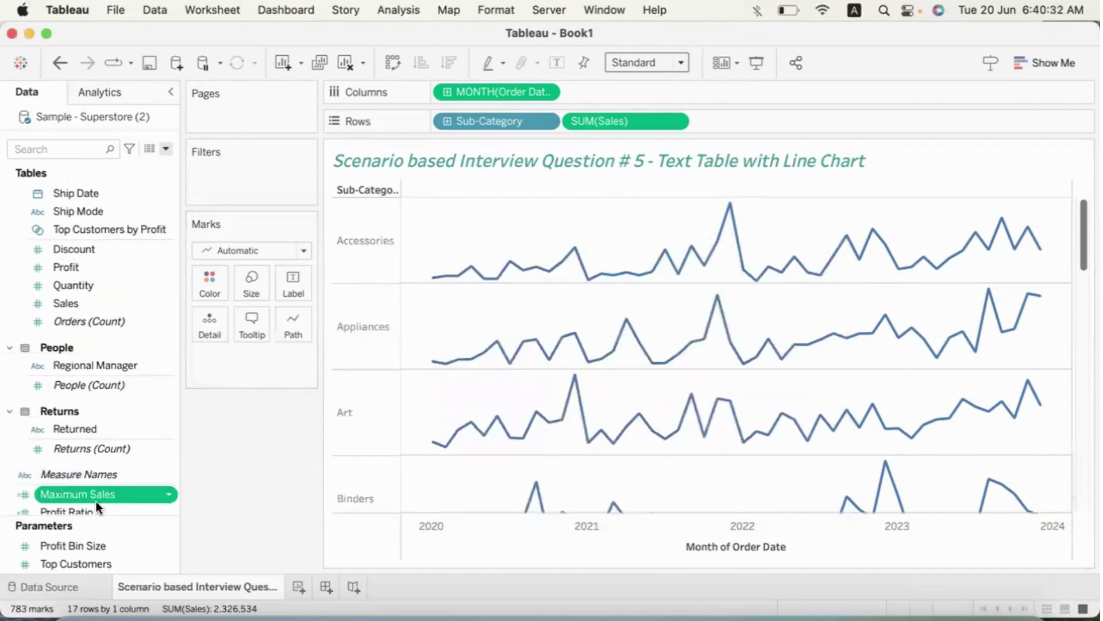
# - Place Maximum Sales on Rows before SUM(Sales) and make it Discrete
pyautogui.moveTo(91, 498); pyautogui.dragTo(726, 129)
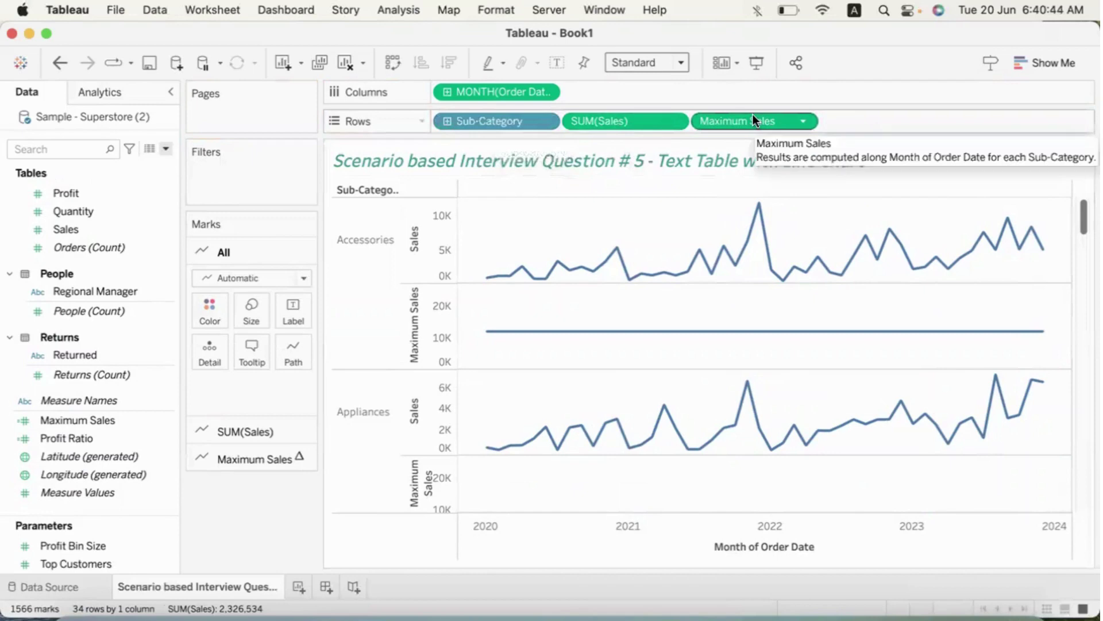
pyautogui.moveTo(753, 115); pyautogui.dragTo(560, 119)
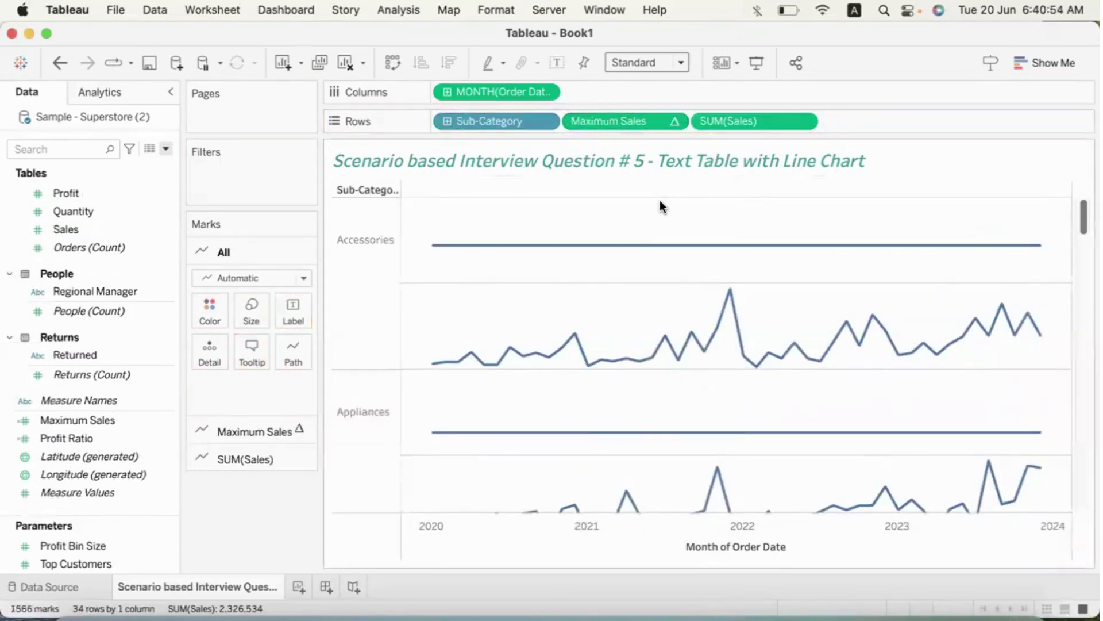
pyautogui.moveTo(450, 257)
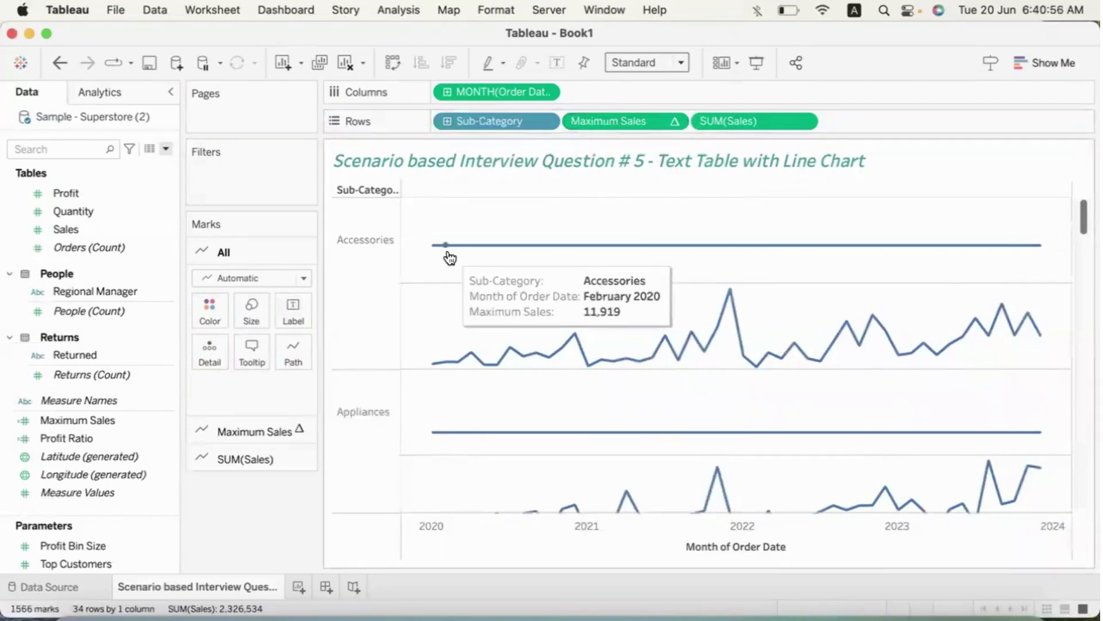
pyautogui.moveTo(735, 296)
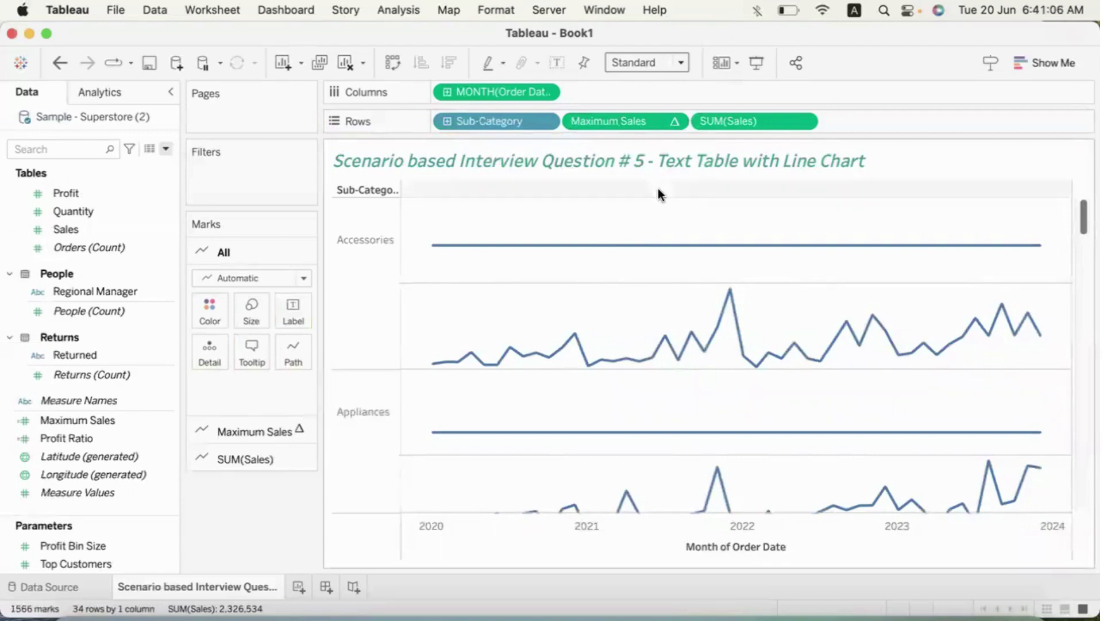
pyautogui.click(672, 123)
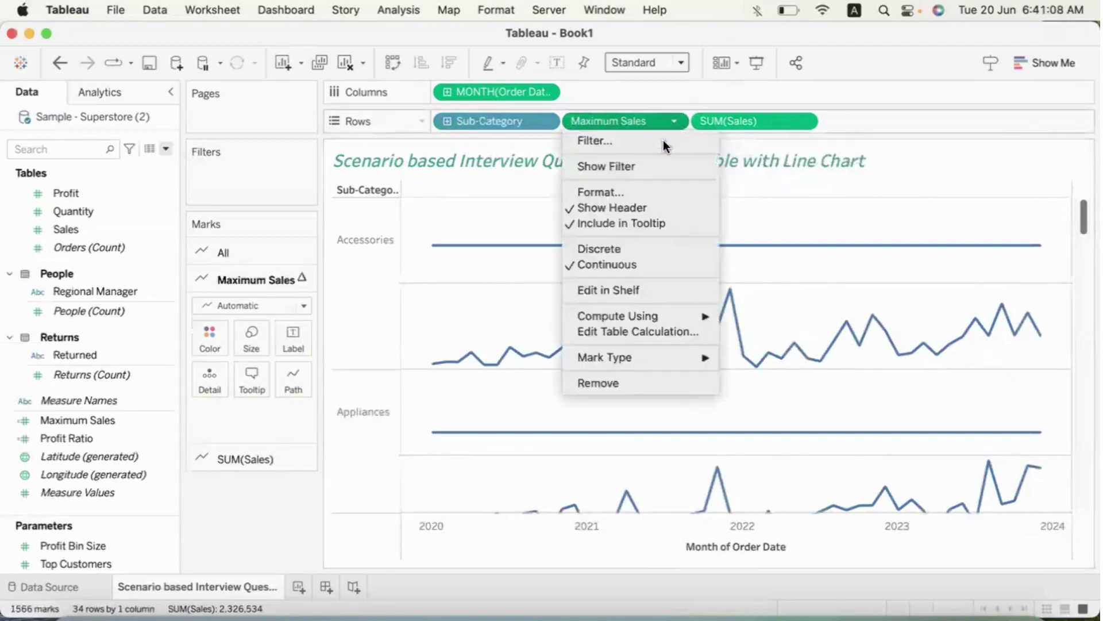
pyautogui.click(615, 248)
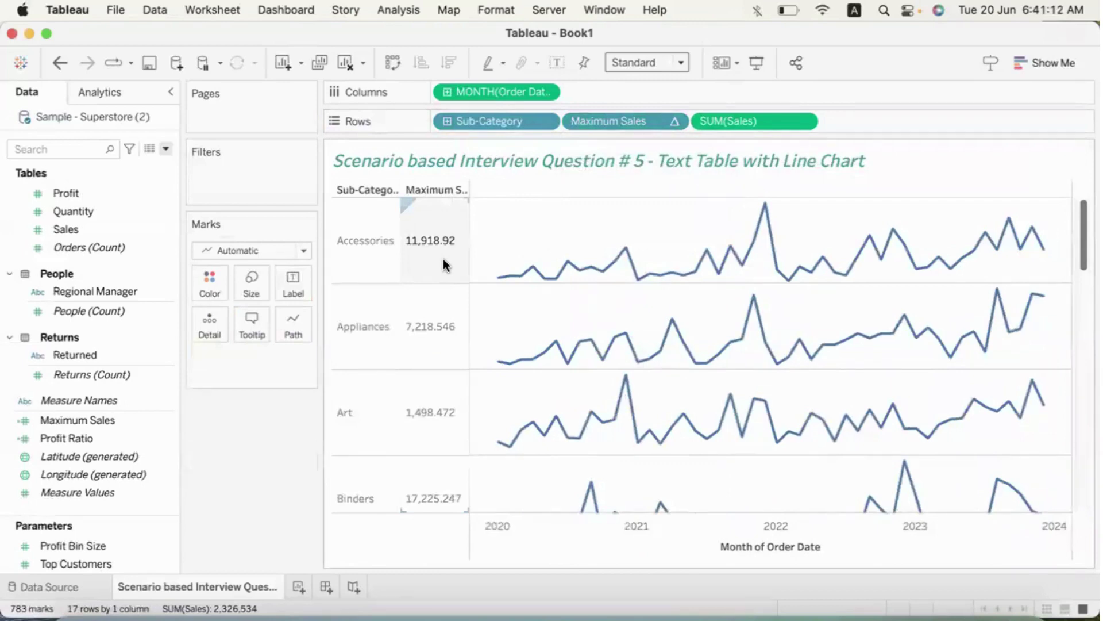
# - Create a calculated field 'Minimum Sales' with formula WINDOW_MIN(SUM([Sales]))
pyautogui.click(165, 148)
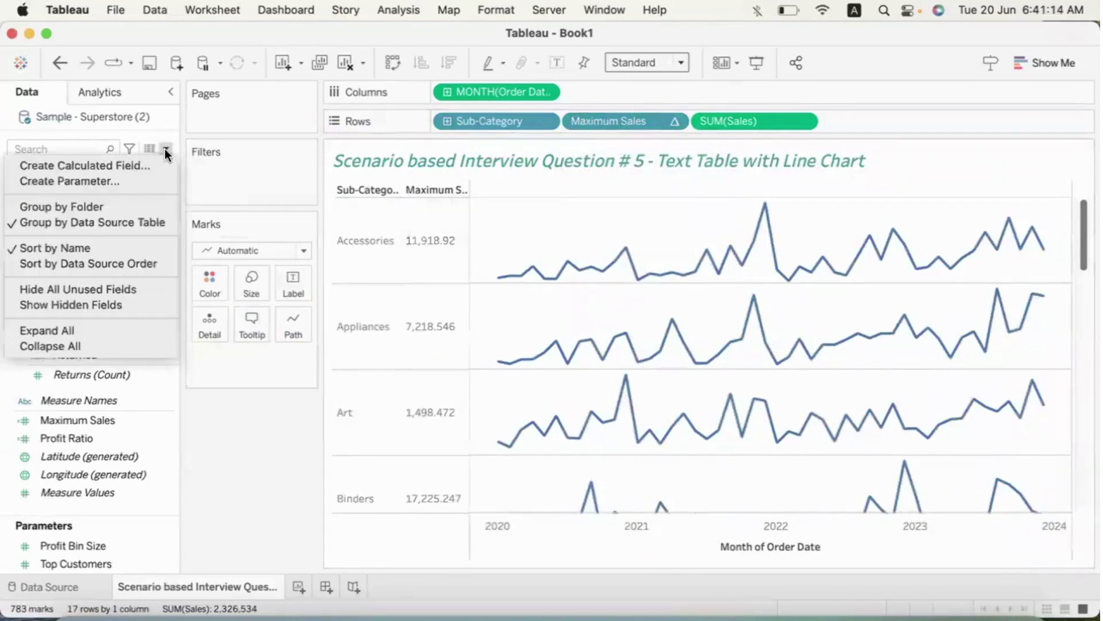
pyautogui.click(138, 163)
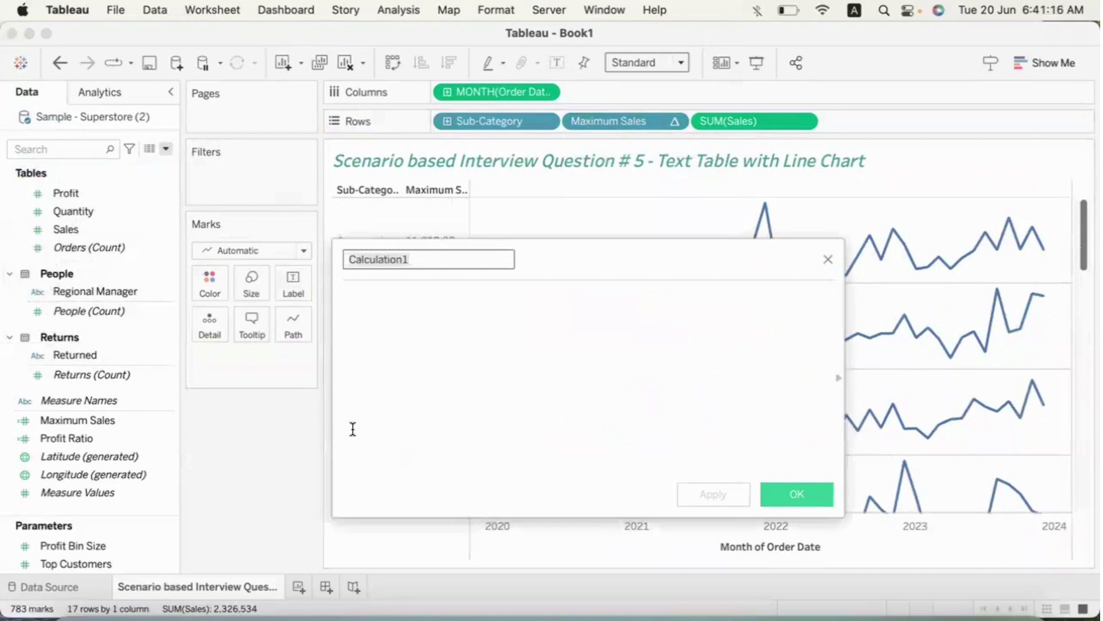
pyautogui.write('Minimum Sales')
pyautogui.press('Tab')
pyautogui.write('M')
pyautogui.press('BackSpace')
pyautogui.write('wind')
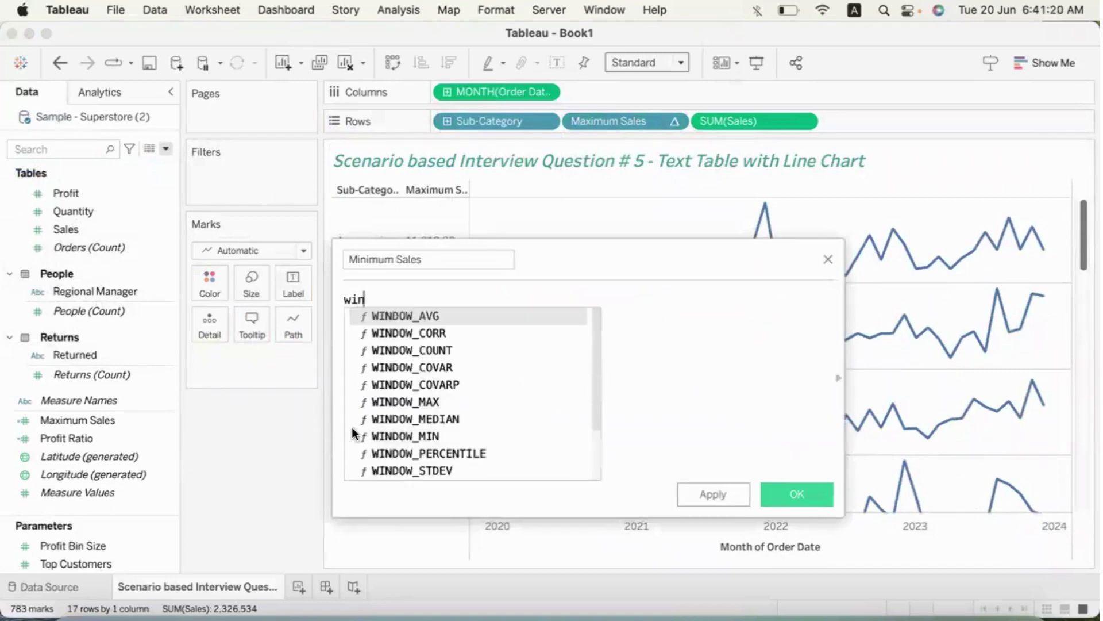
pyautogui.doubleClick(452, 433)
pyautogui.write('sum)')
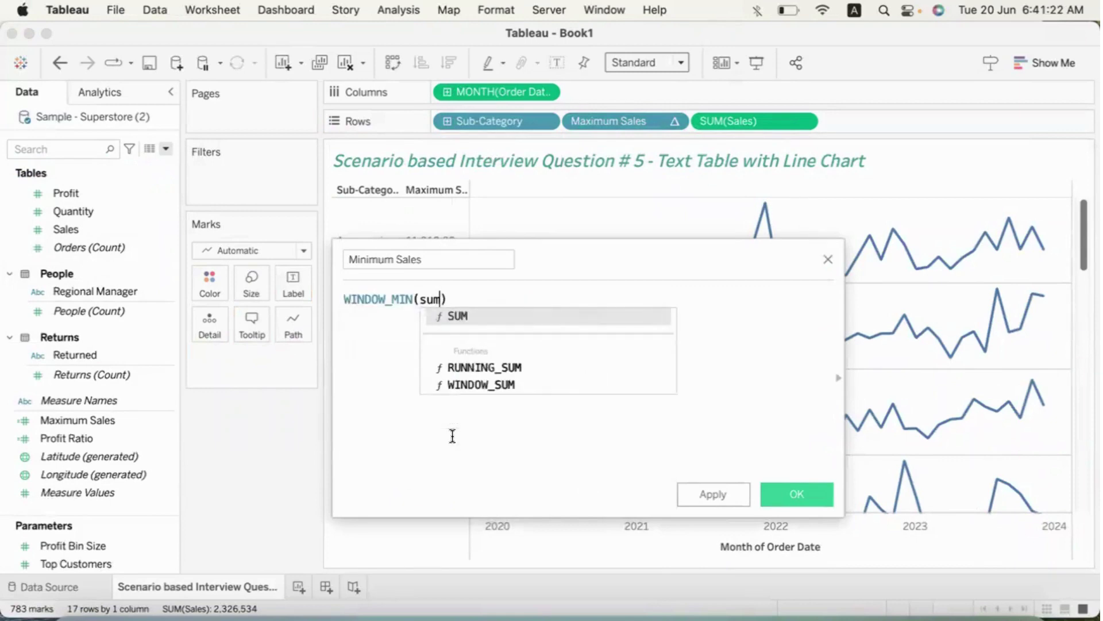
pyautogui.press('Return')
pyautogui.write('[Sales])')
pyautogui.click(792, 498)
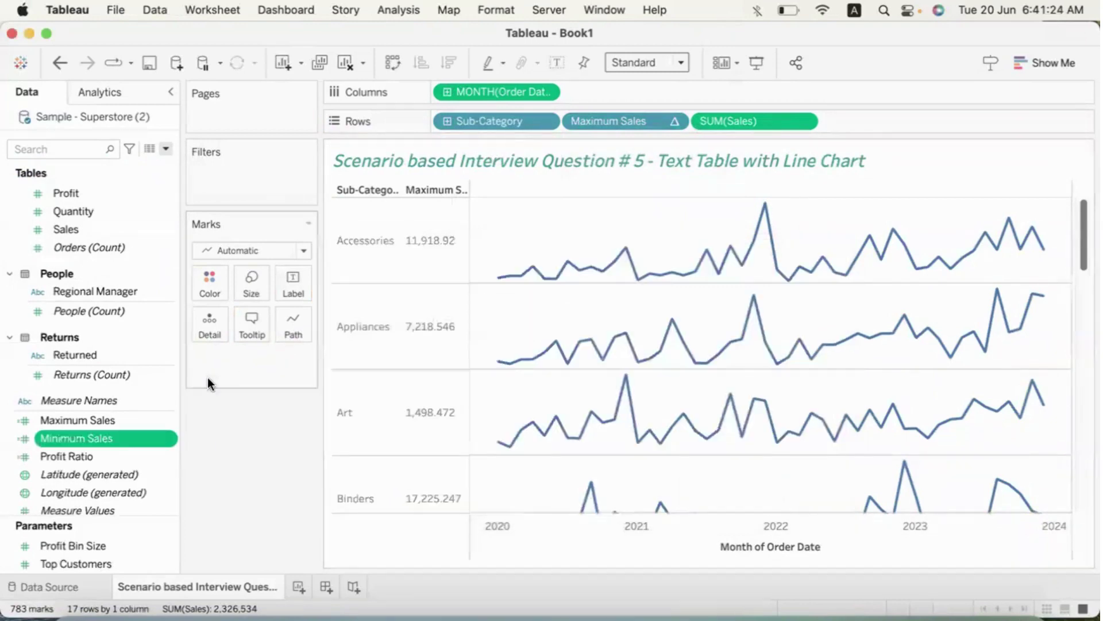
# - Add Minimum Sales to Rows beside Maximum Sales as a discrete column
pyautogui.moveTo(91, 436); pyautogui.dragTo(859, 127)
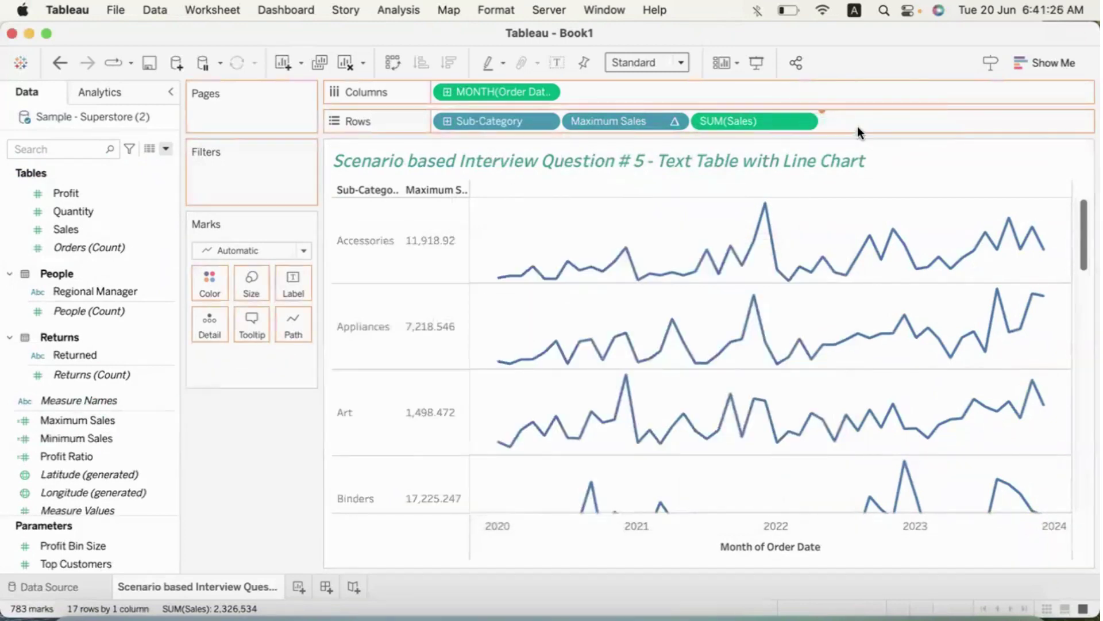
pyautogui.click(932, 123)
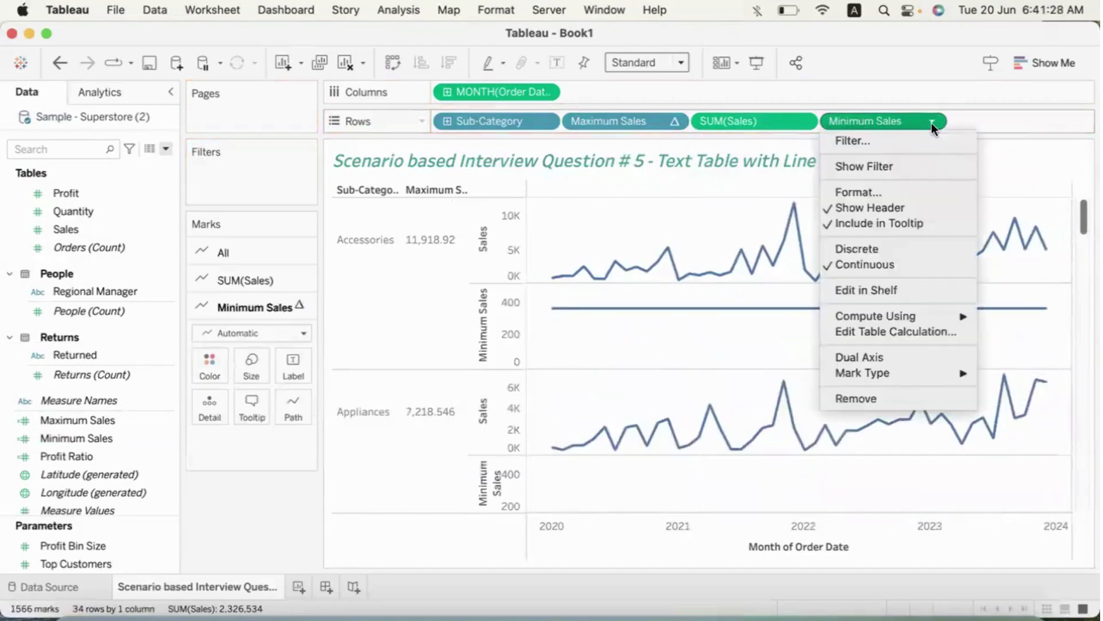
pyautogui.click(879, 249)
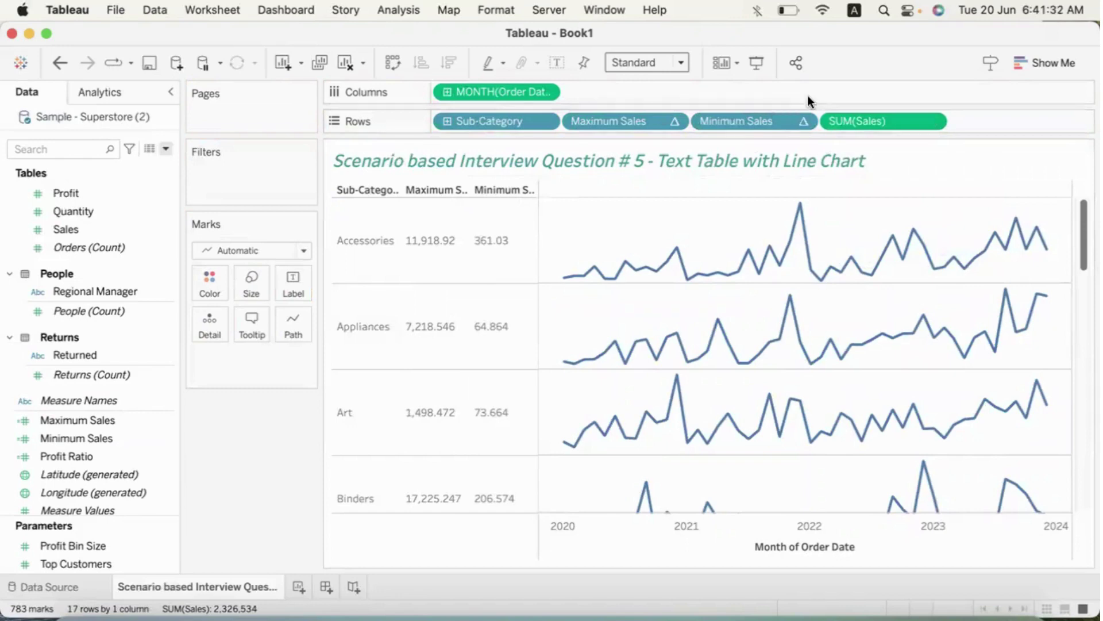
pyautogui.moveTo(739, 115); pyautogui.dragTo(98, 161)
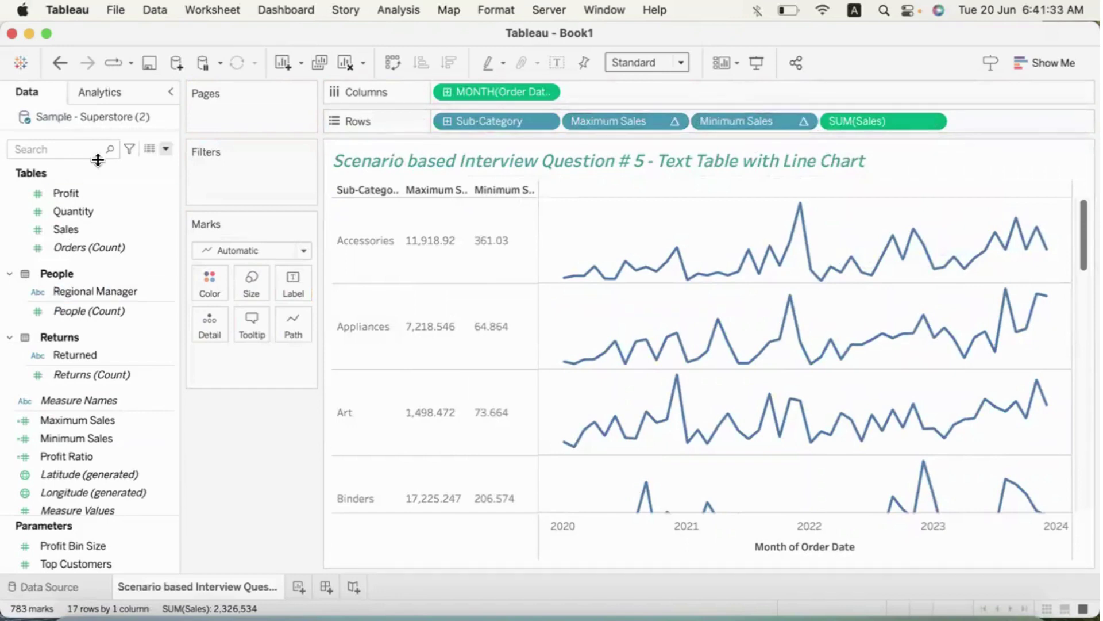
# - Create an Average Sales calculated field with formula WINDOW_AVG(SUM([Sales]))
pyautogui.click(164, 148)
pyautogui.click(143, 160)
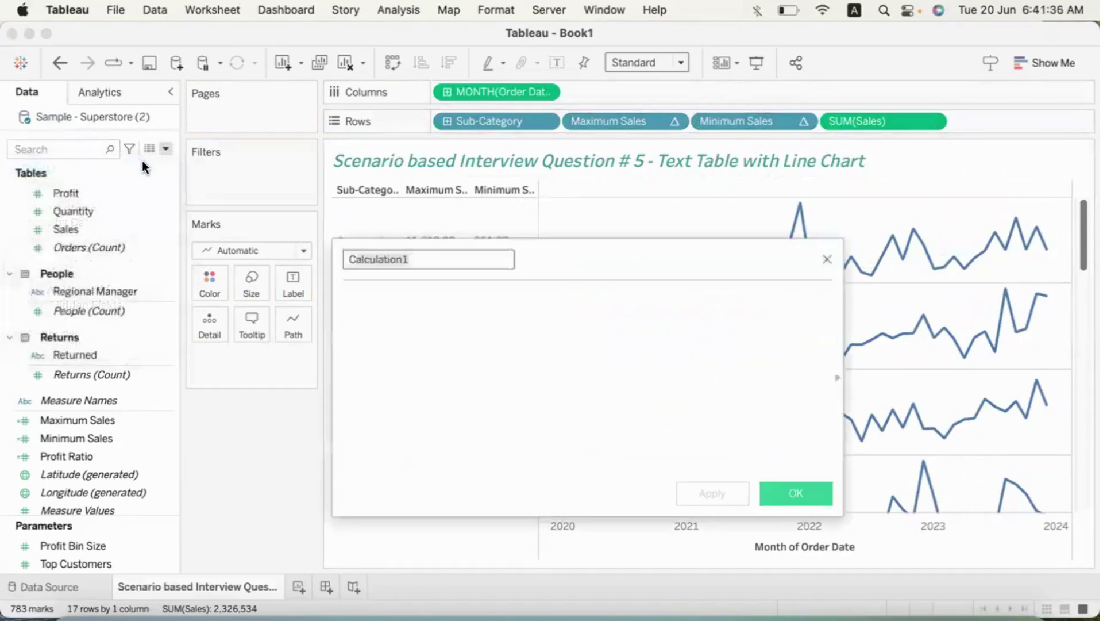
pyautogui.write('Average Sales')
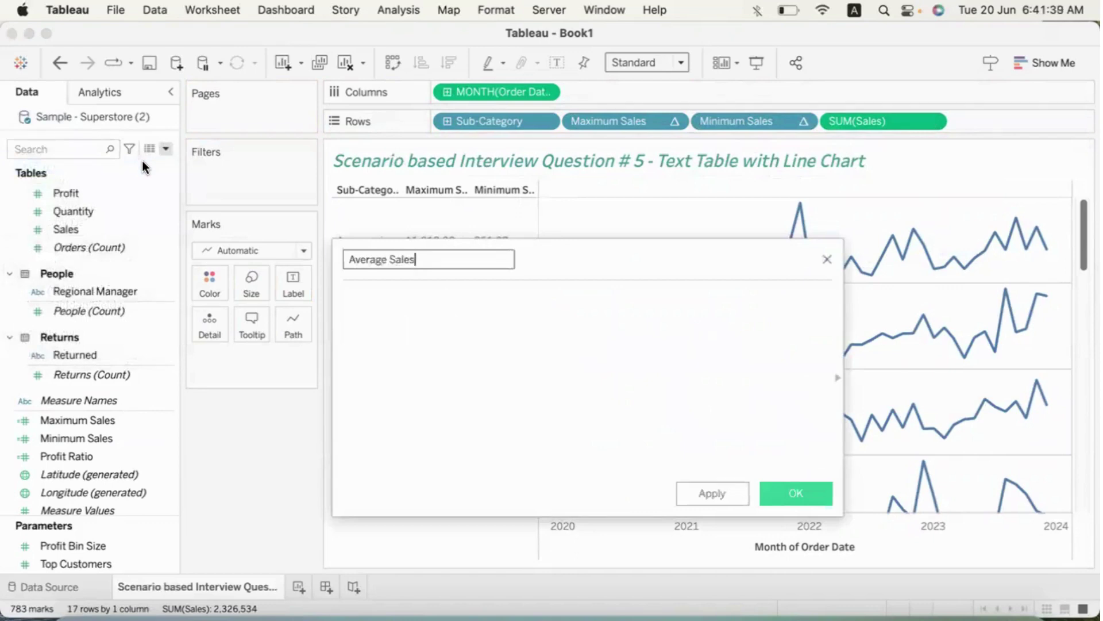
pyautogui.press('Tab')
pyautogui.write('win')
pyautogui.press('Return')
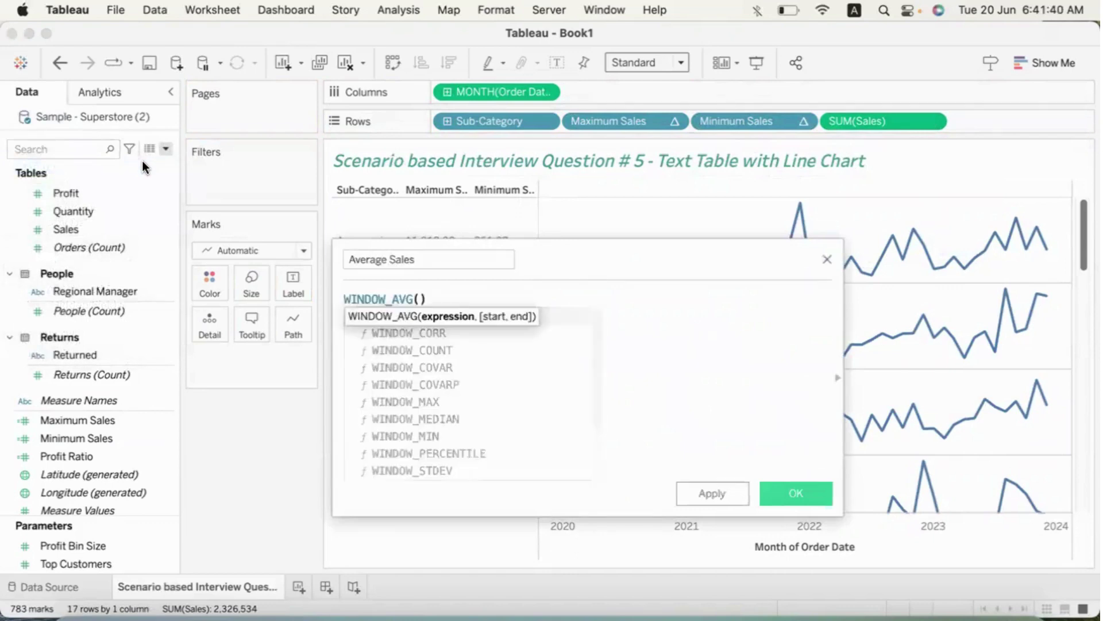
pyautogui.write('sum\\sa\\')
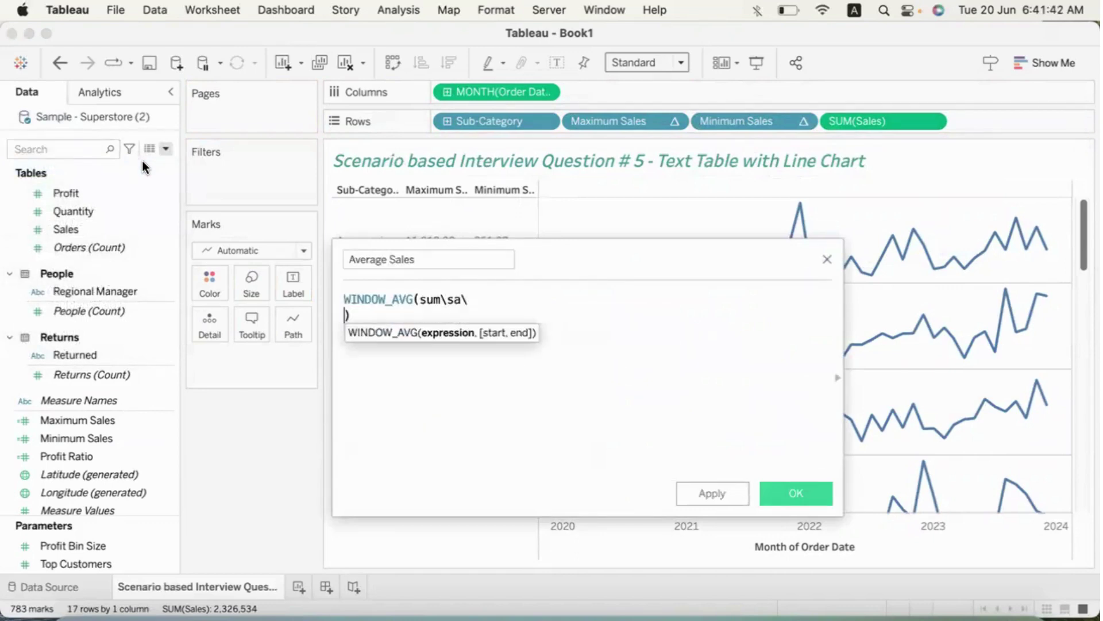
pyautogui.press('BackSpace')
pyautogui.press('BackSpace')
pyautogui.press('Return')
pyautogui.write('sa')
pyautogui.press('Return')
pyautogui.click(793, 493)
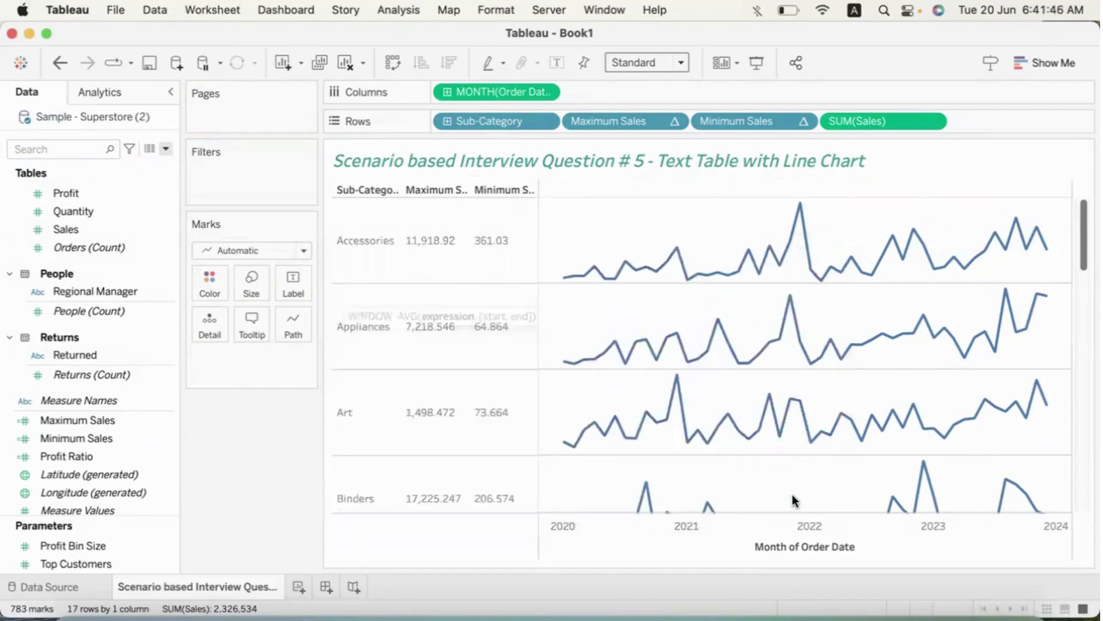
# - Add Average Sales to Rows after Minimum Sales as a discrete column
pyautogui.moveTo(60, 420); pyautogui.dragTo(999, 118)
pyautogui.click(1056, 121)
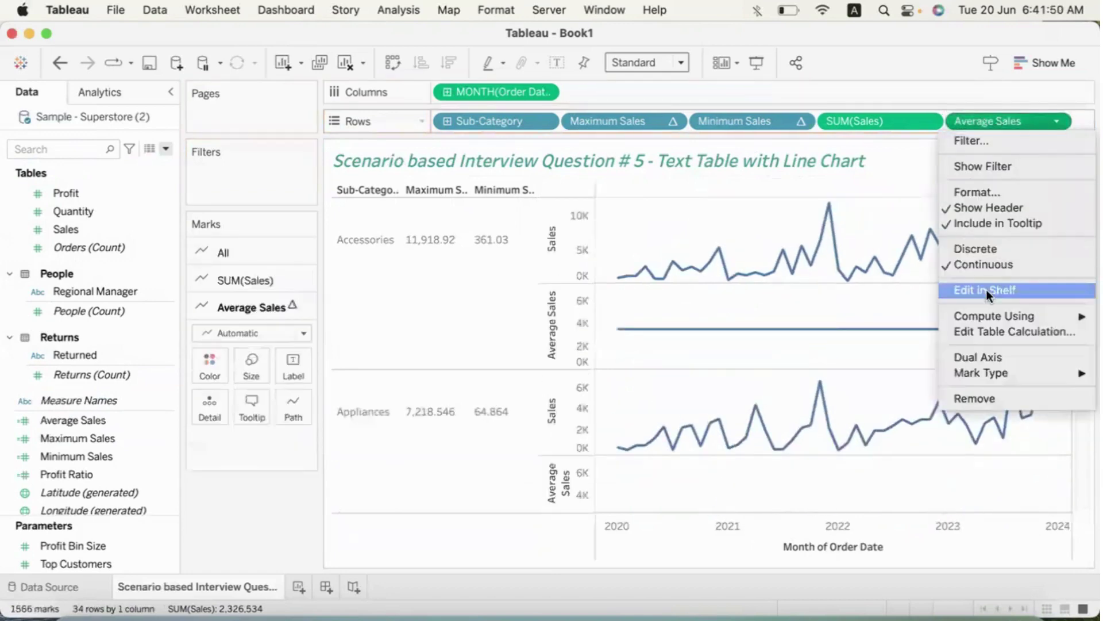
pyautogui.click(977, 249)
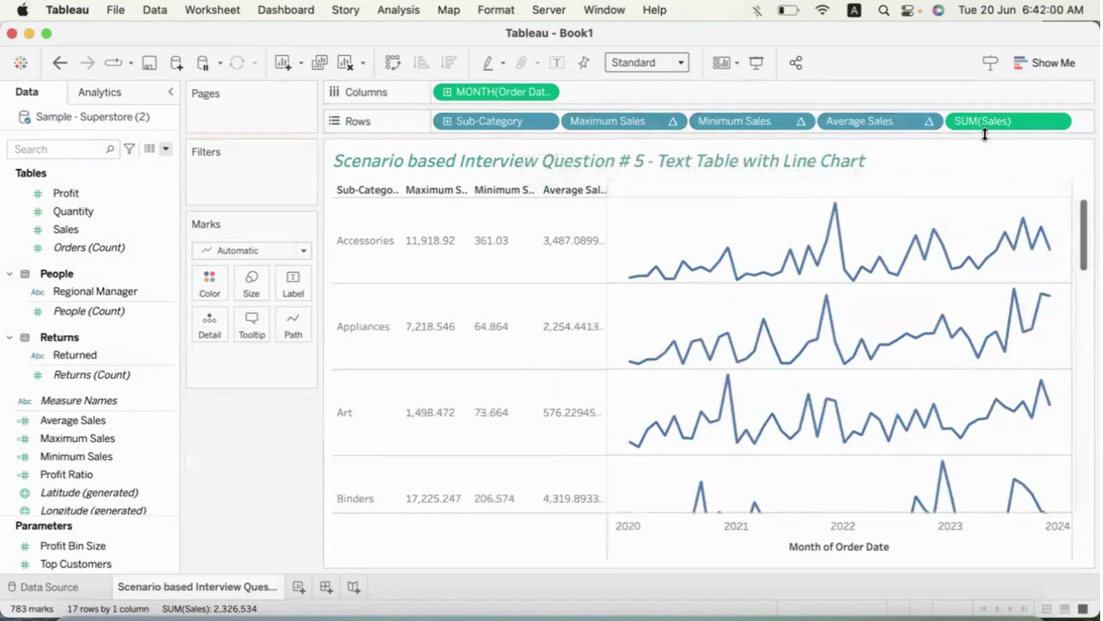
# - Format Maximum Sales pane numbers as custom currency with 0 decimals and '$' prefix
pyautogui.click(670, 122)
pyautogui.click(612, 223)
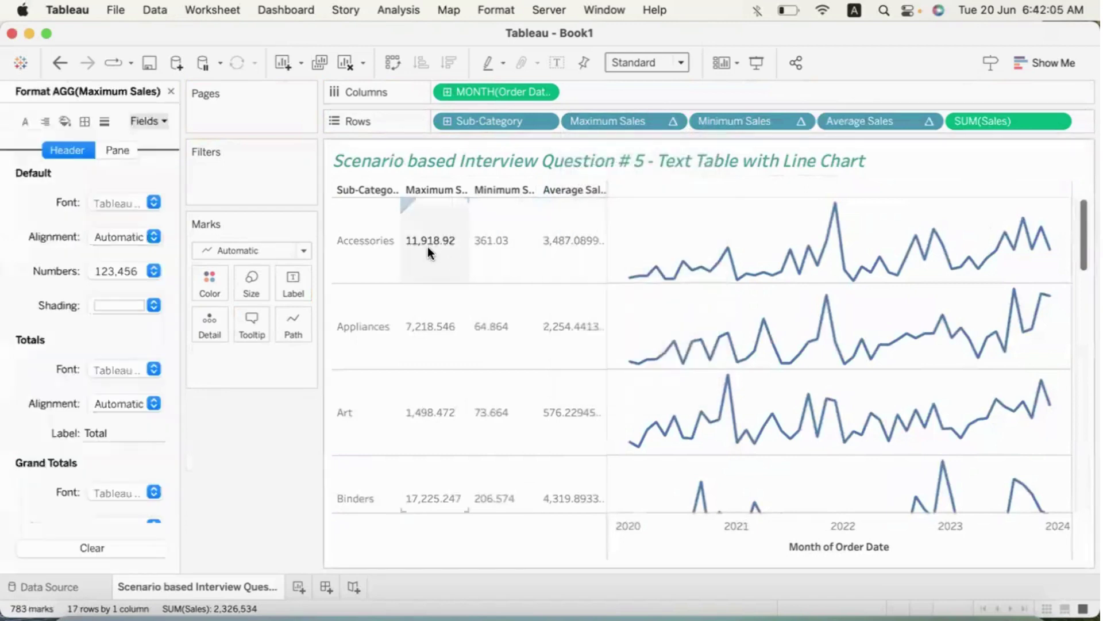
pyautogui.click(164, 120)
pyautogui.click(119, 267)
pyautogui.click(119, 269)
pyautogui.click(156, 363)
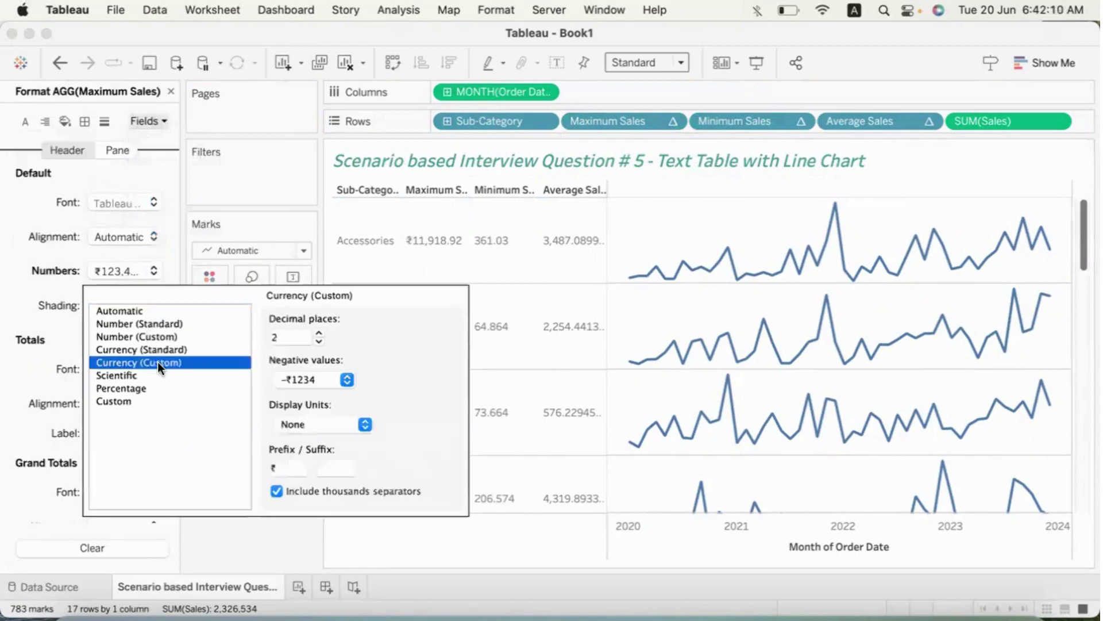
pyautogui.click(319, 342)
pyautogui.click(319, 341)
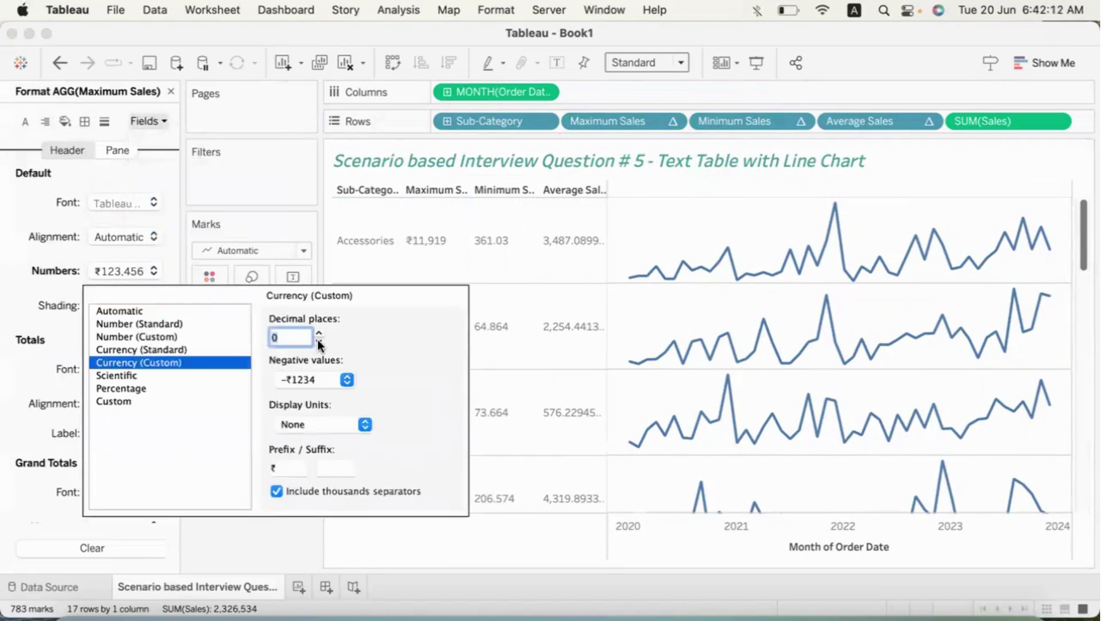
pyautogui.click(276, 468)
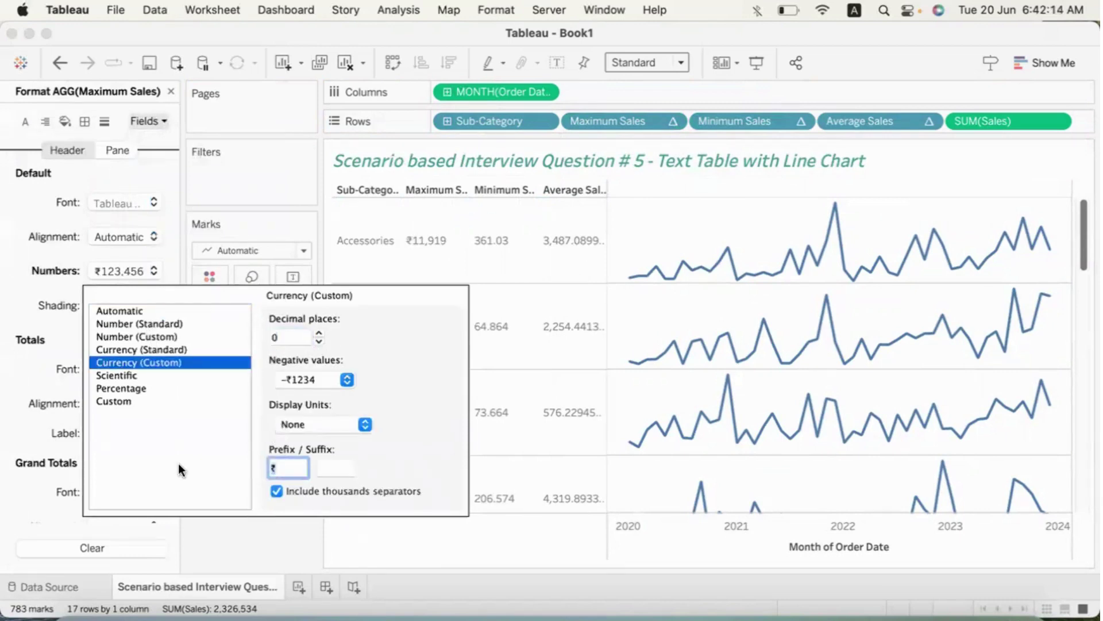
pyautogui.write('$')
pyautogui.click(244, 525)
# - Format Minimum Sales numbers as custom currency with 0 decimals and '$' prefix
pyautogui.click(161, 121)
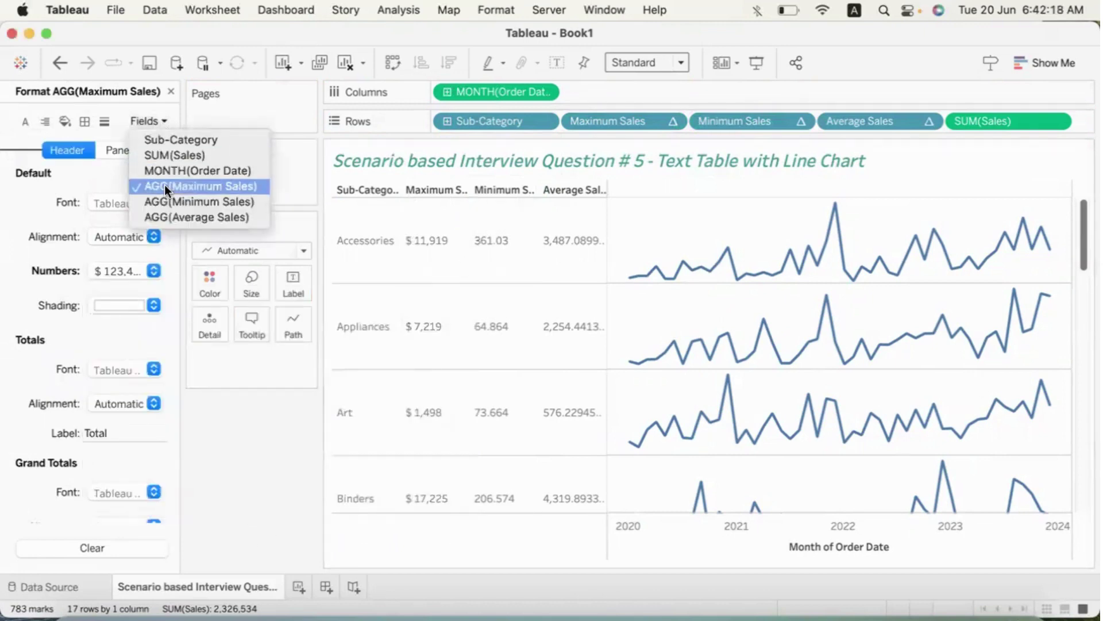
pyautogui.click(164, 200)
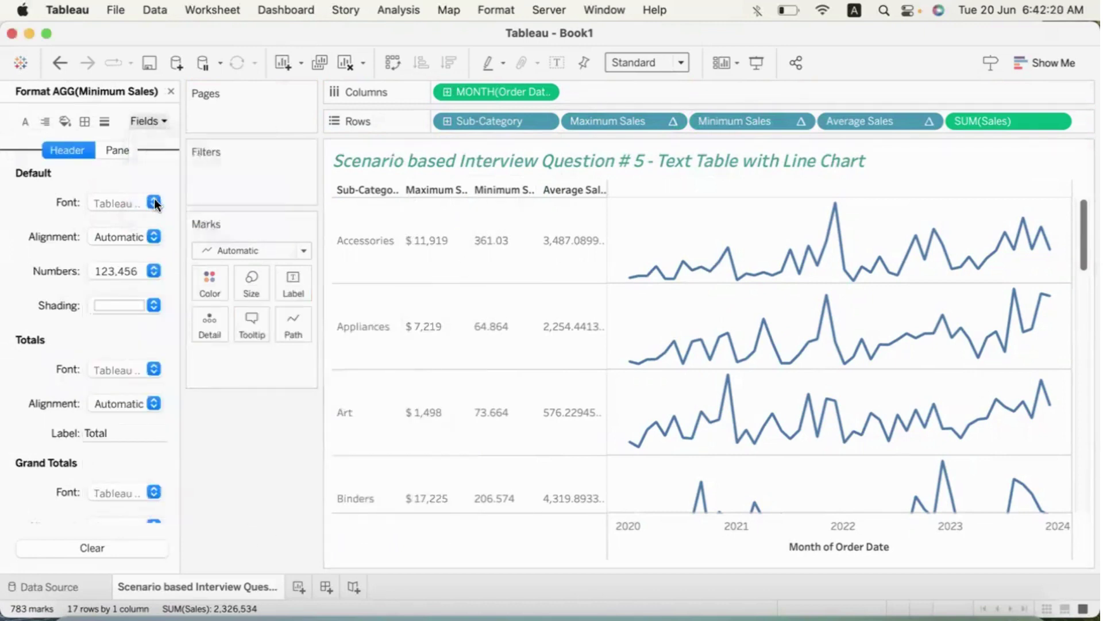
pyautogui.click(154, 271)
pyautogui.click(152, 363)
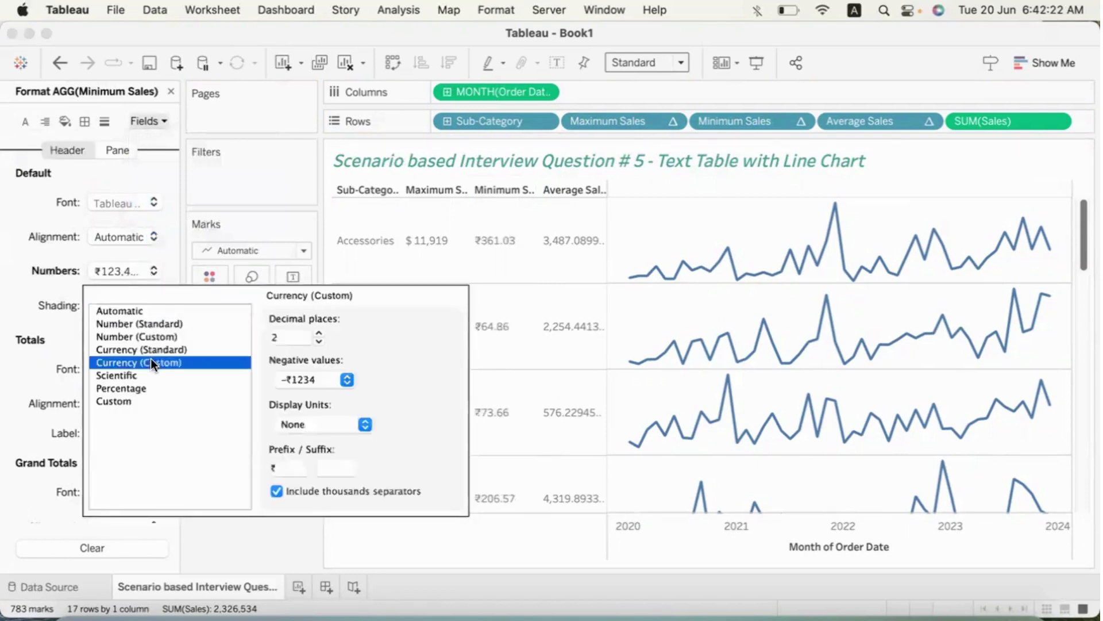
pyautogui.click(319, 341)
pyautogui.click(319, 342)
pyautogui.click(282, 468)
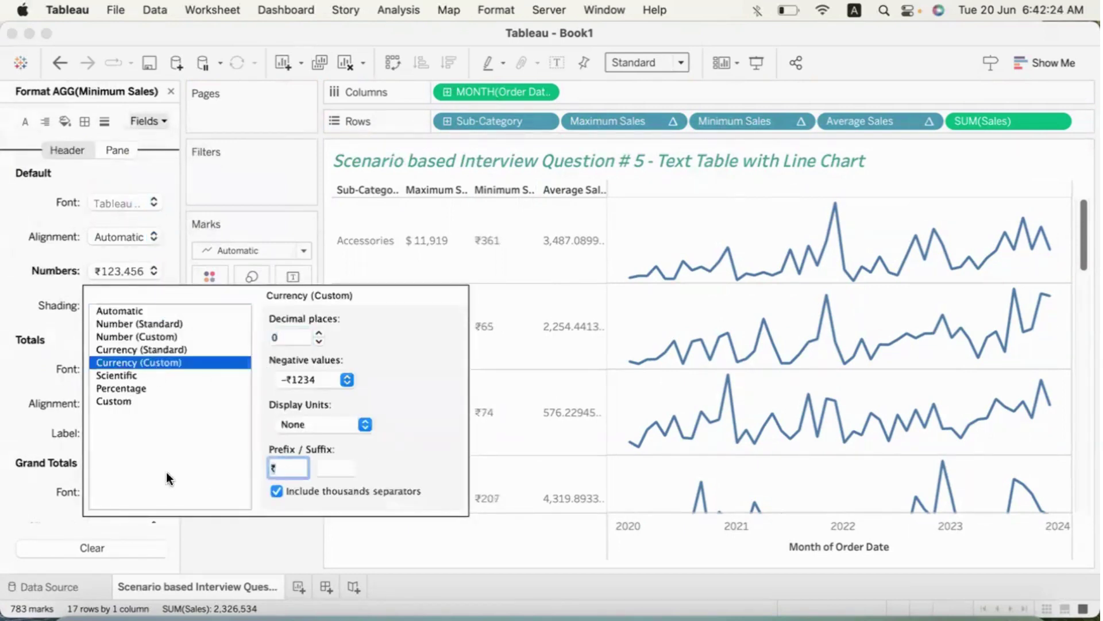
pyautogui.write('$')
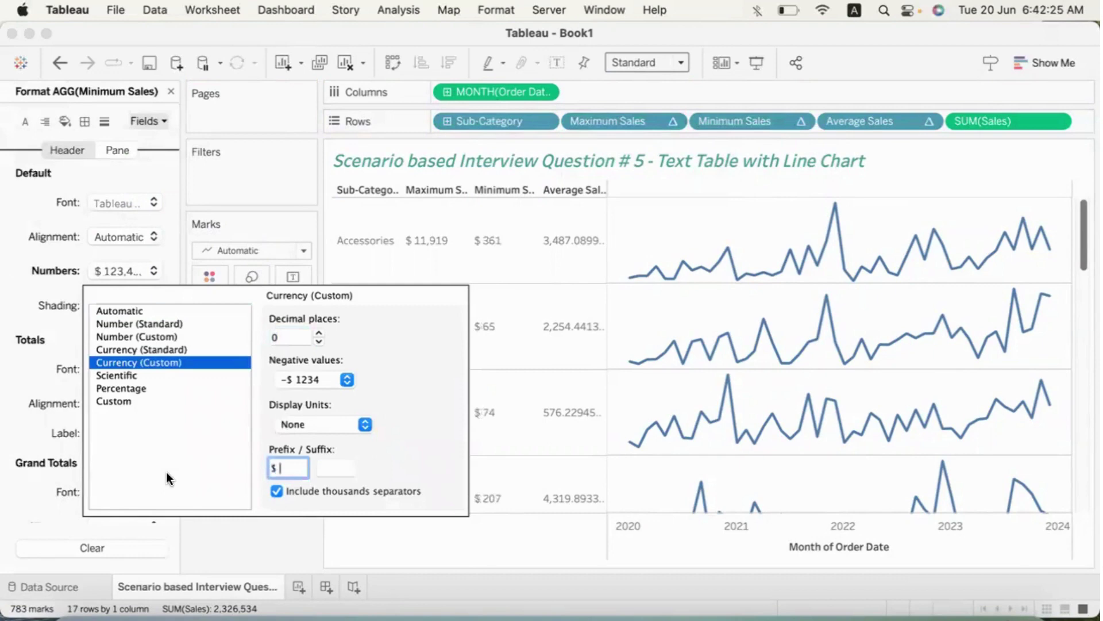
pyautogui.click(233, 530)
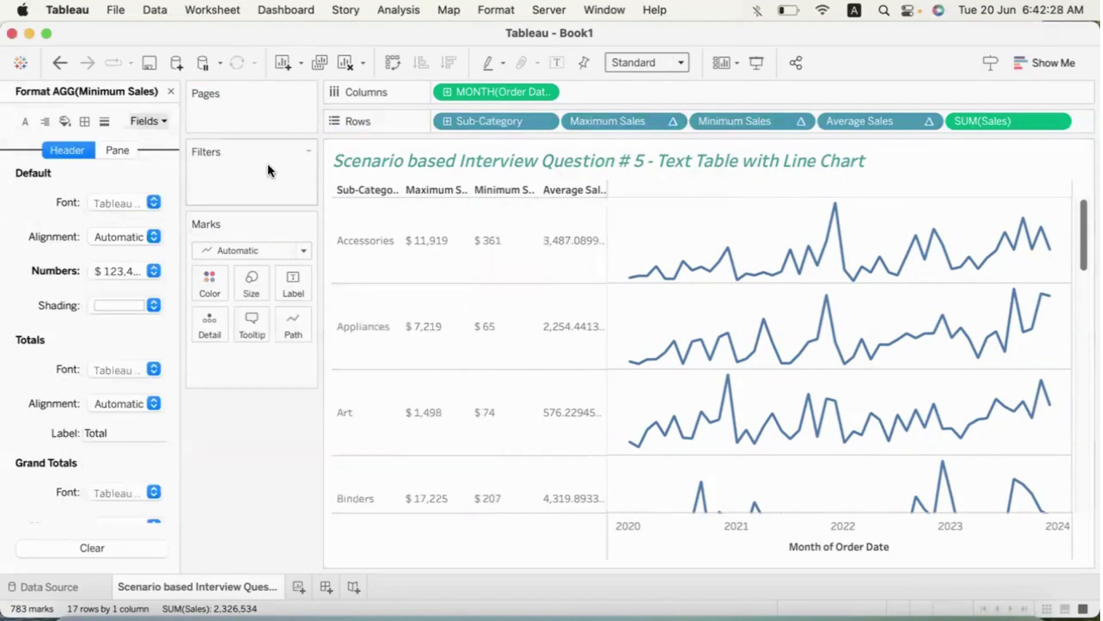
# - Format Average Sales as custom currency with 0 decimals and '$' prefix, then close Format pane
pyautogui.click(164, 116)
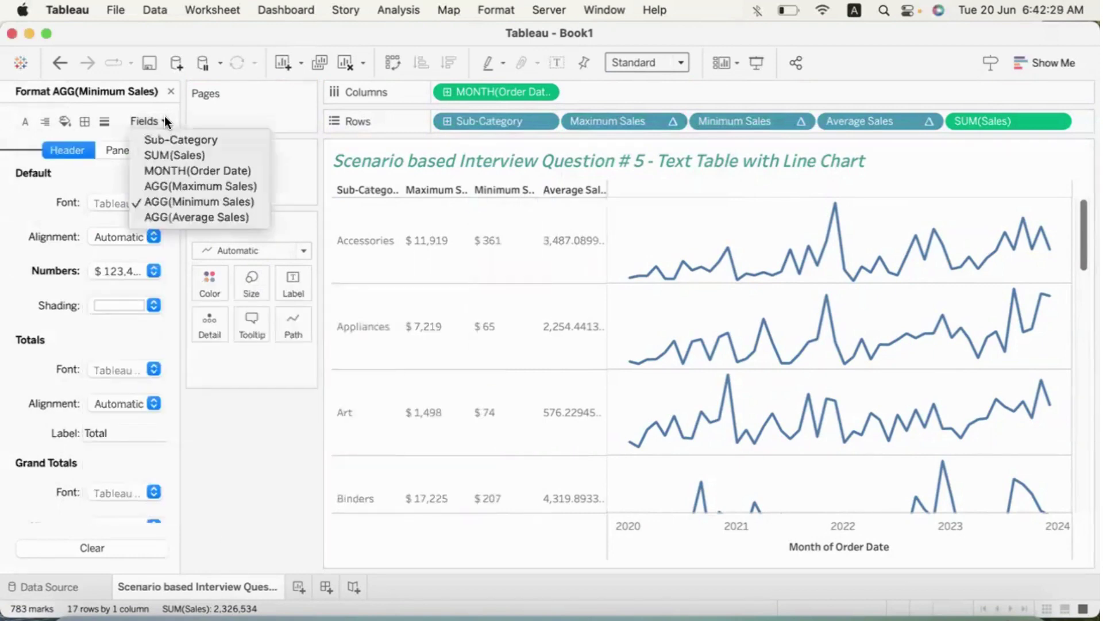
pyautogui.click(171, 217)
pyautogui.click(148, 270)
pyautogui.click(163, 363)
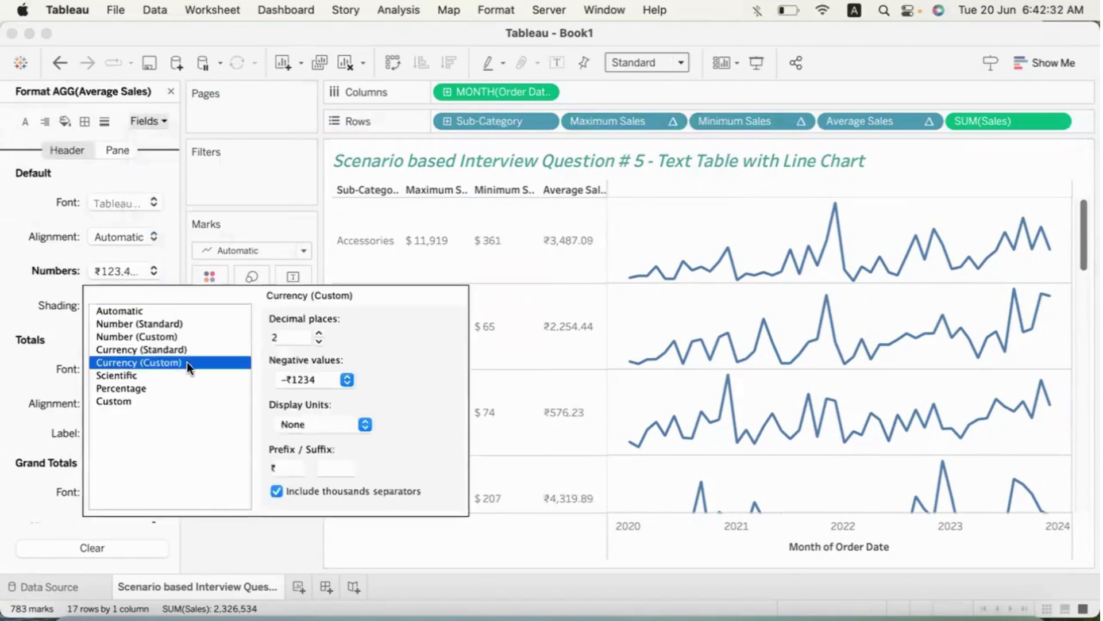
pyautogui.click(319, 341)
pyautogui.click(319, 341)
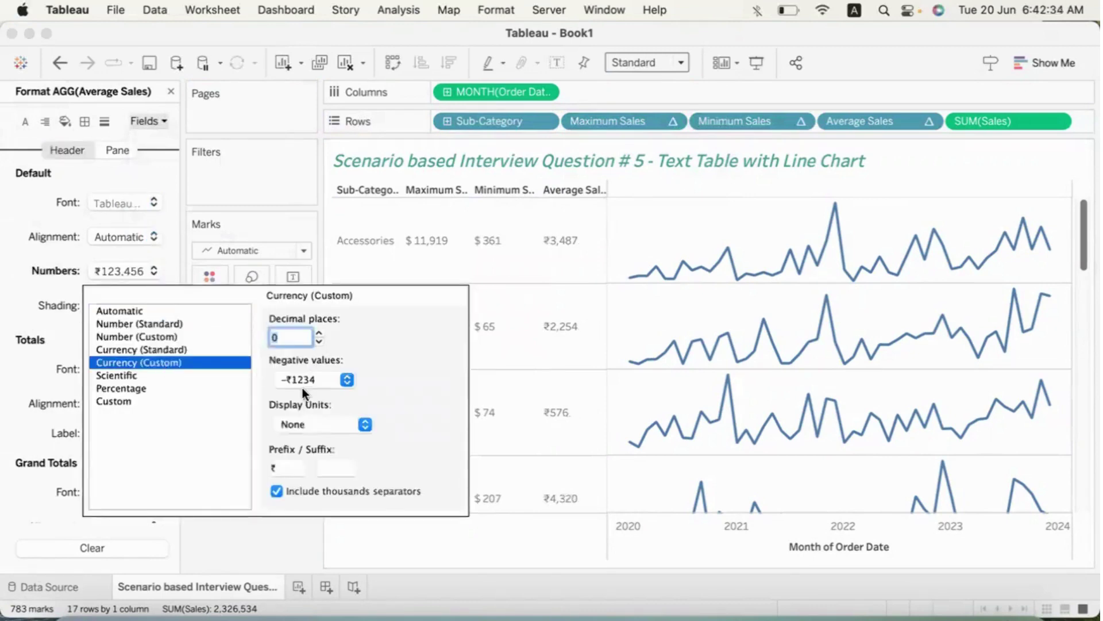
pyautogui.click(279, 468)
pyautogui.write('$')
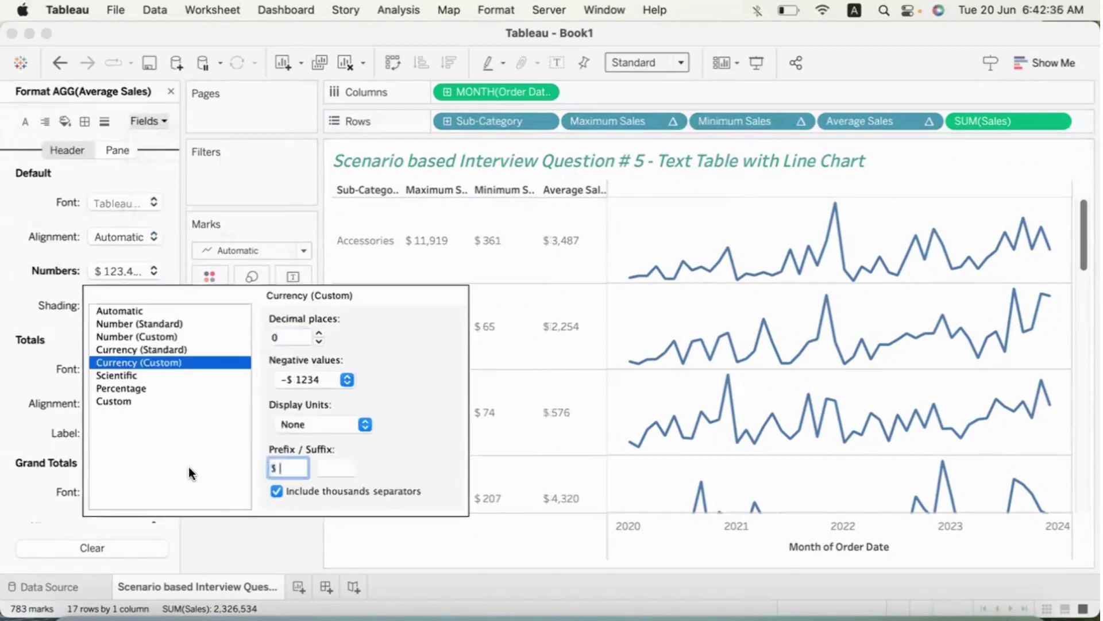
pyautogui.click(232, 527)
pyautogui.click(172, 92)
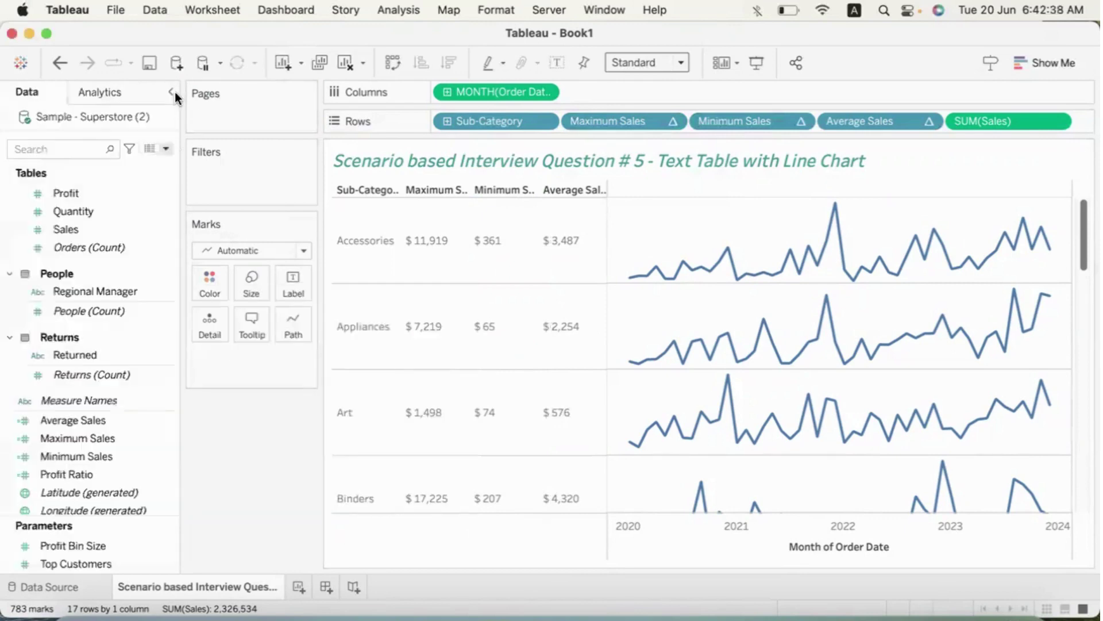
# - Fit the view to Entire View and colour the sales marks teal
pyautogui.click(678, 64)
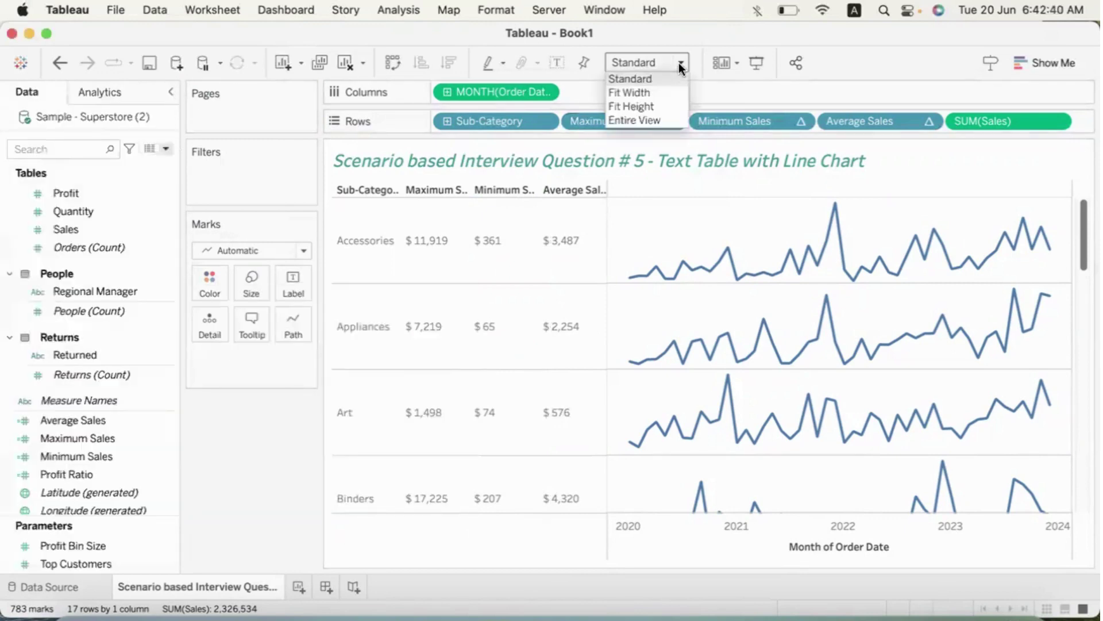
pyautogui.click(656, 63)
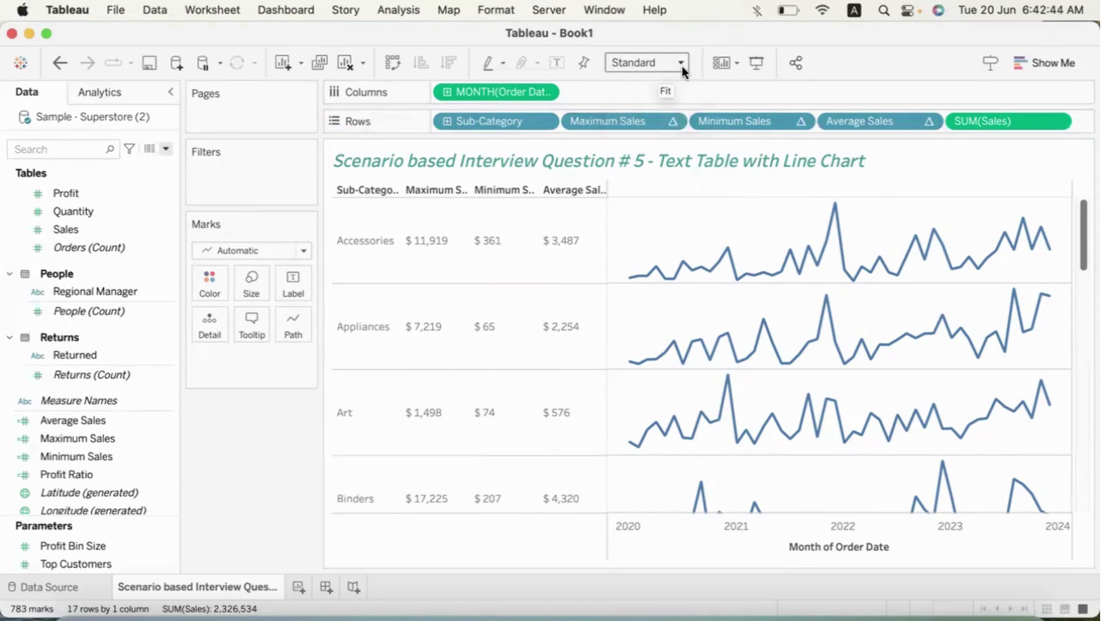
pyautogui.click(682, 65)
pyautogui.click(650, 115)
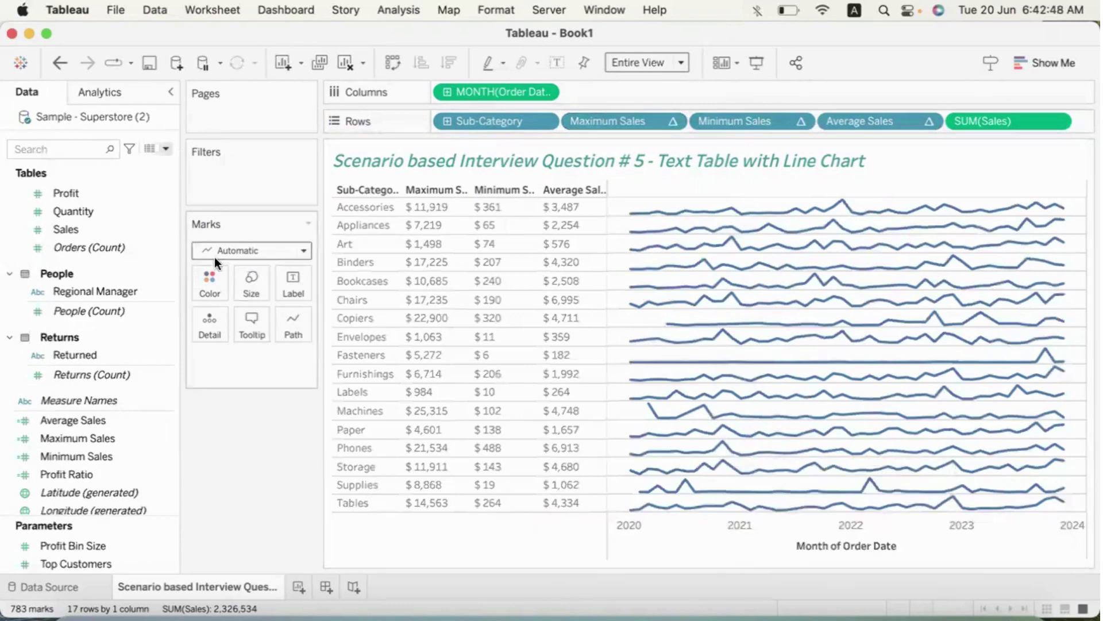
pyautogui.click(213, 283)
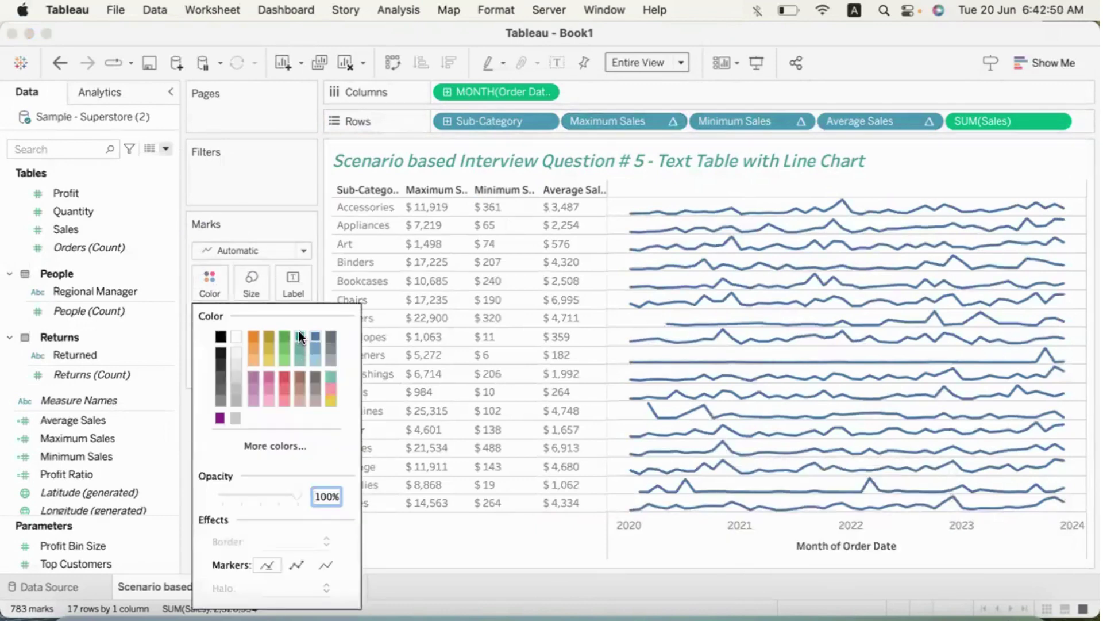
pyautogui.click(299, 334)
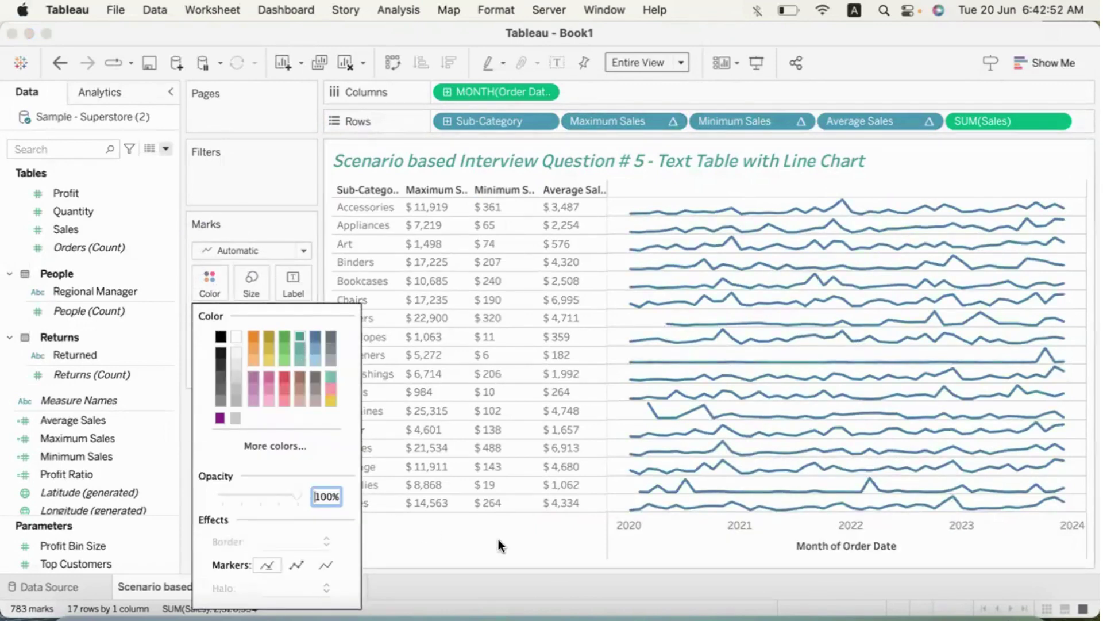
# - Hide the Month of Order Date axis header and change the mark type to Bar
pyautogui.click(653, 543)
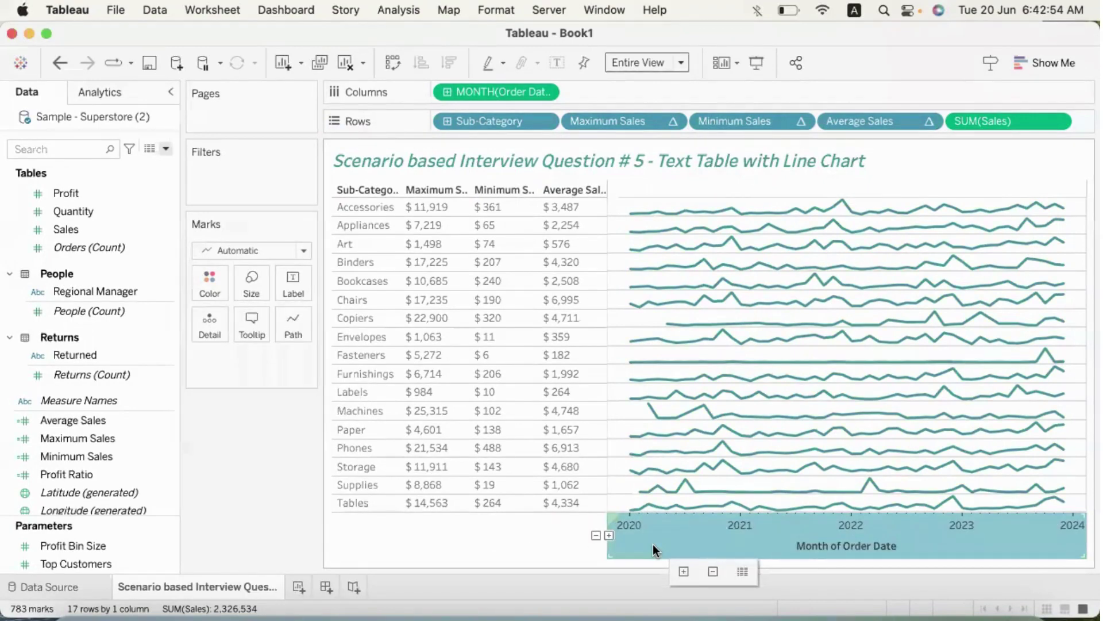
pyautogui.rightClick(653, 544)
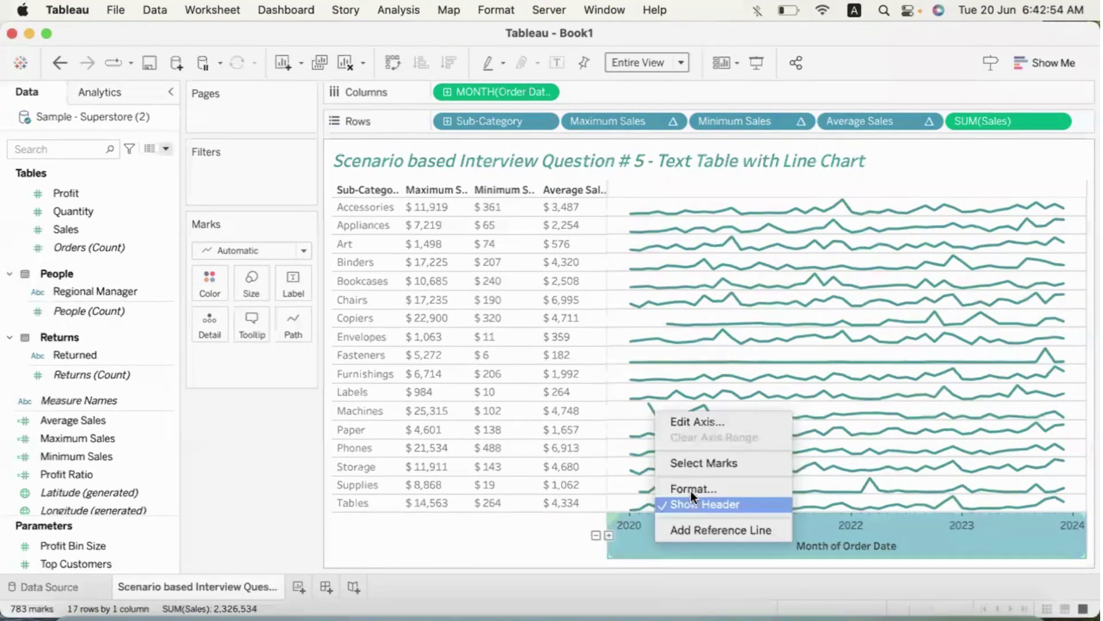
pyautogui.click(664, 504)
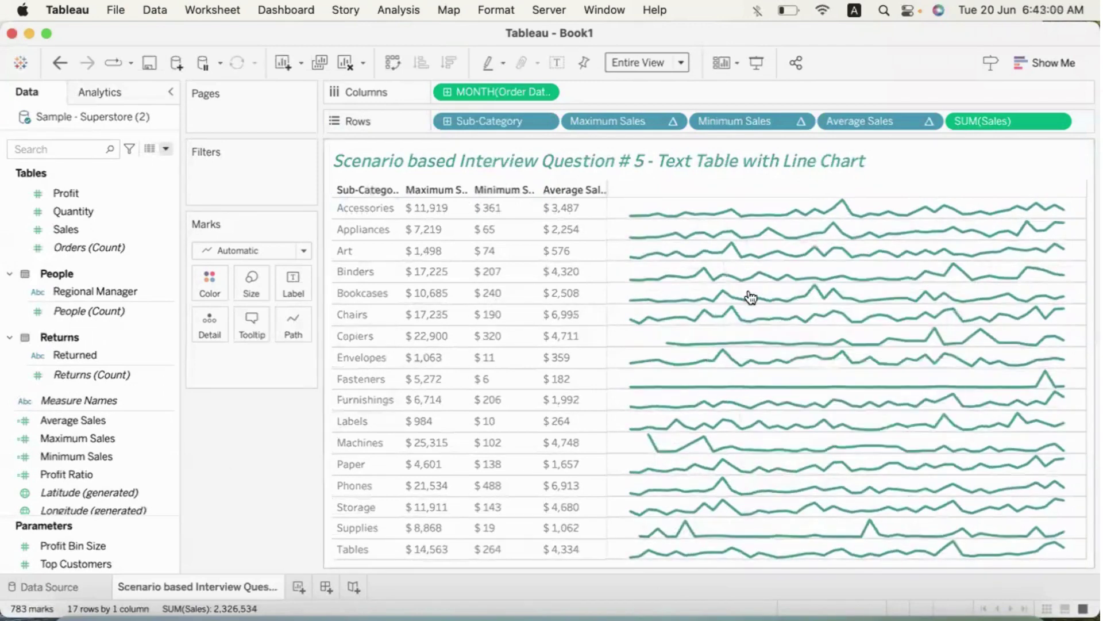
pyautogui.click(306, 251)
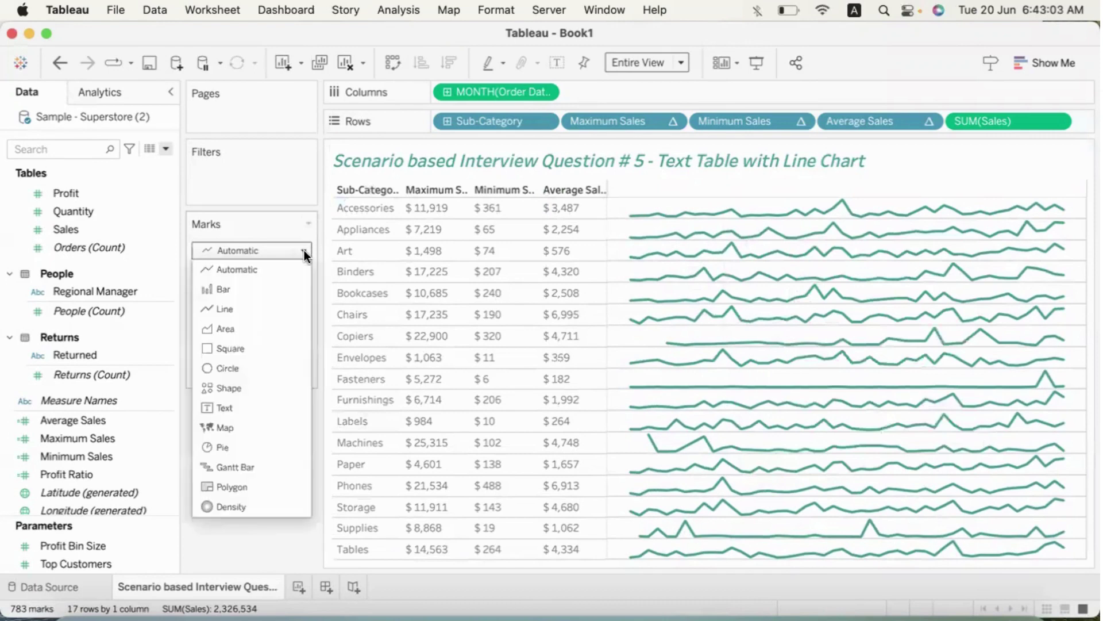
pyautogui.click(246, 288)
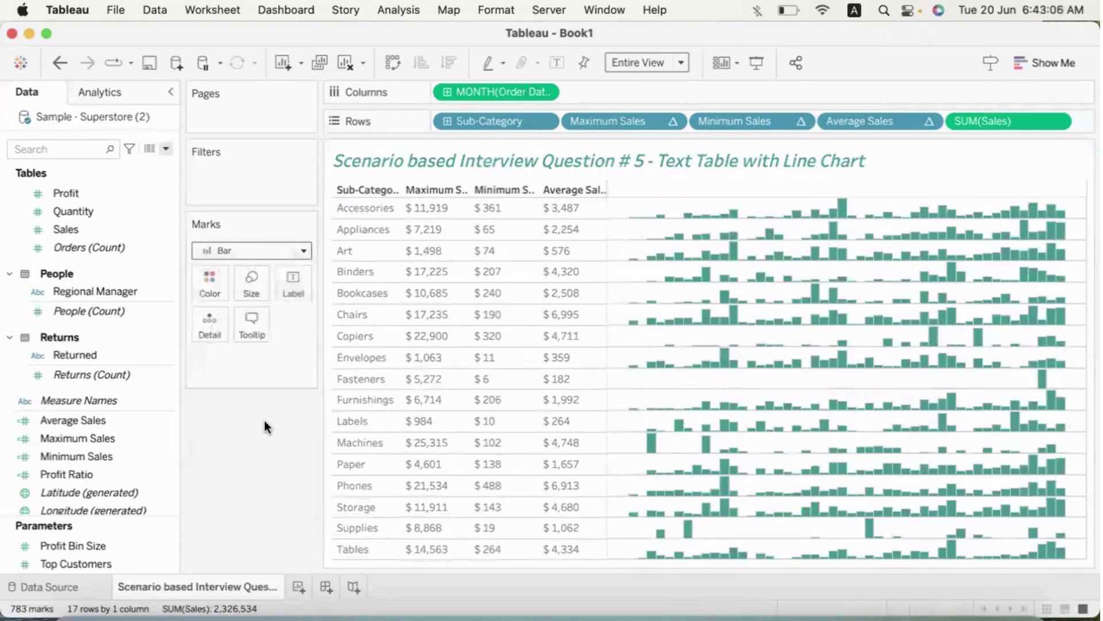